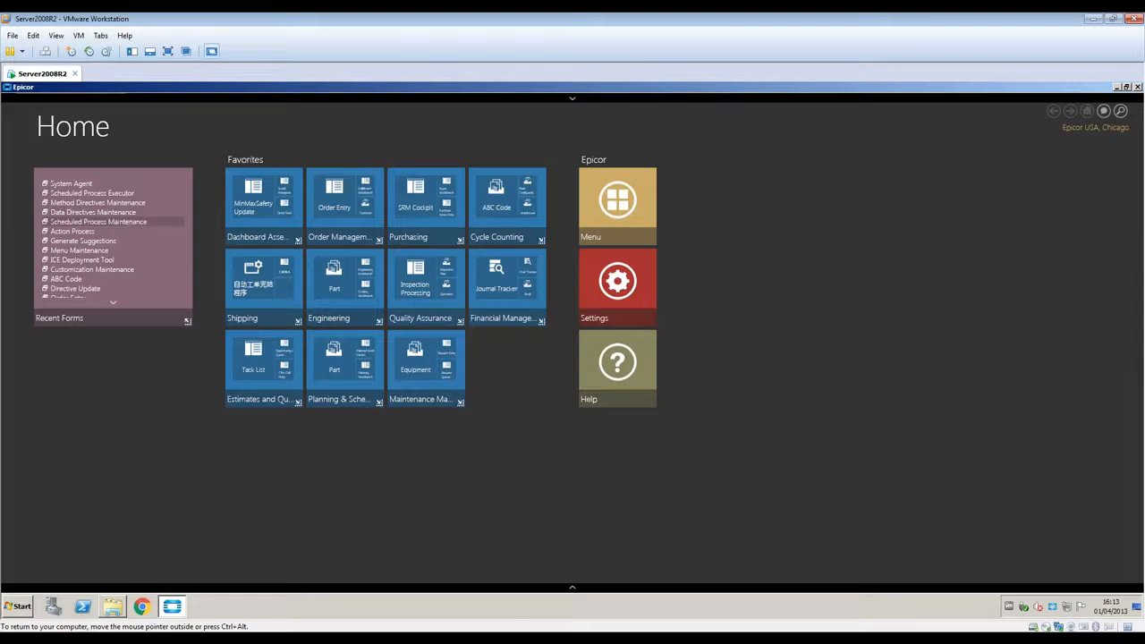
Open Scheduled Process Maintenance, search for the existing processes and load all of them
click(97, 221)
click(563, 292)
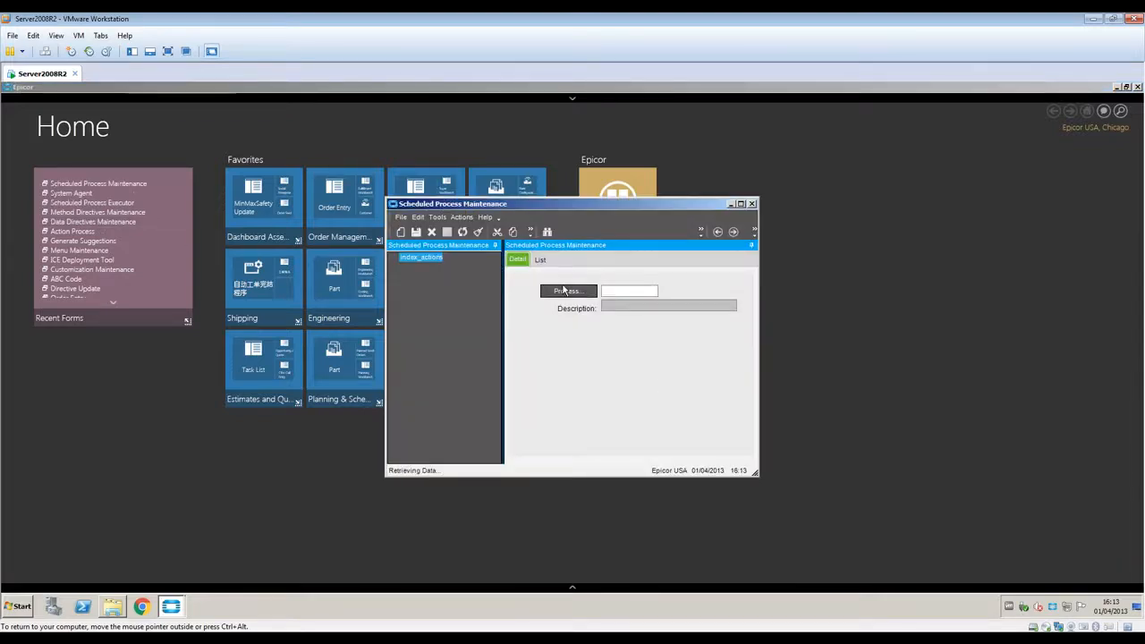
click(709, 150)
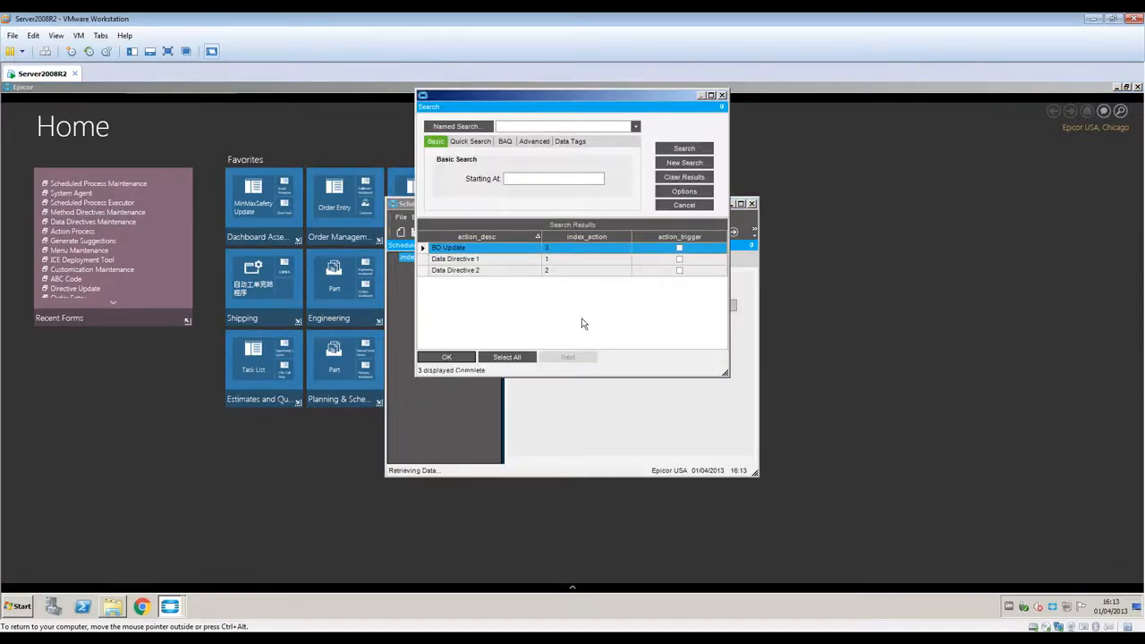
click(506, 357)
click(446, 357)
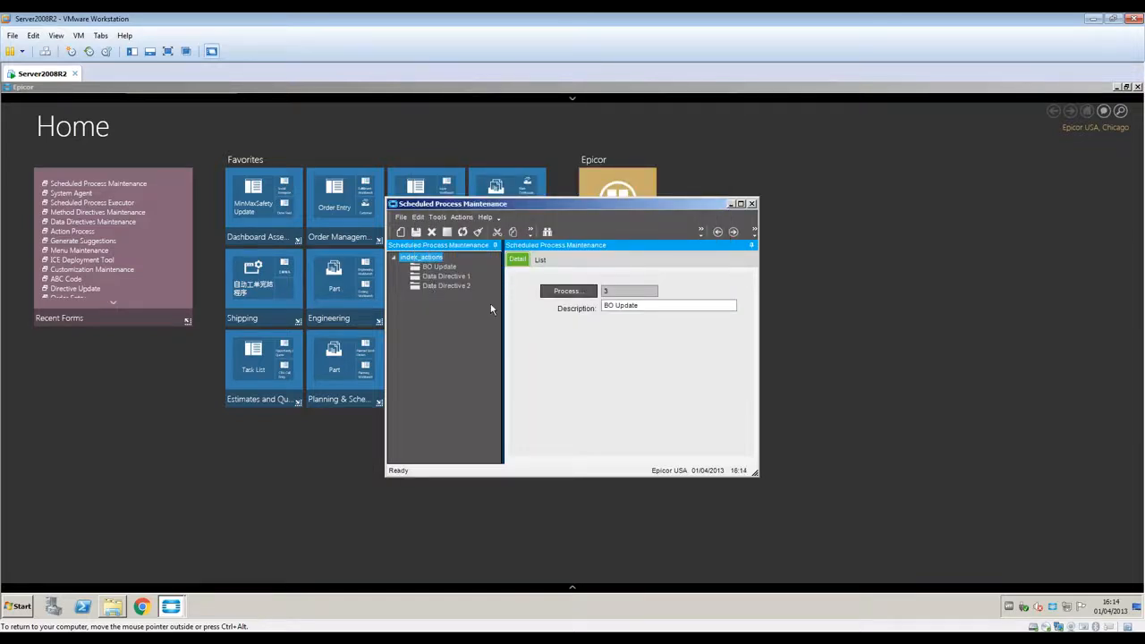
Examine the process number and description of BO Update, Data Directive 1 and Data Directive 2
click(429, 276)
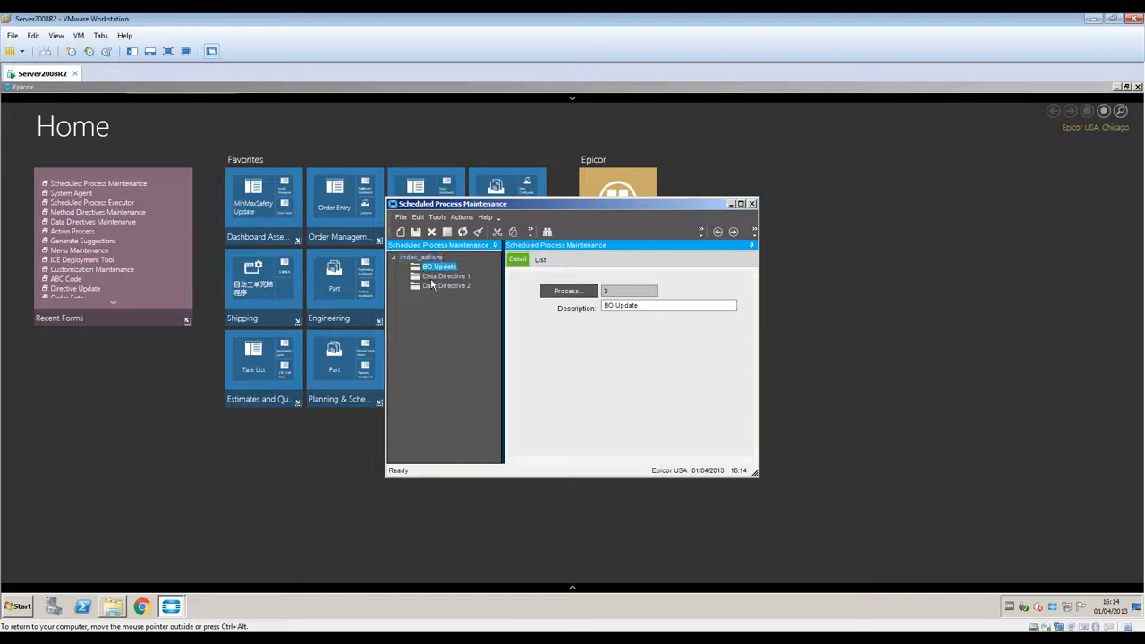
click(439, 267)
click(441, 285)
click(444, 270)
click(645, 307)
click(448, 278)
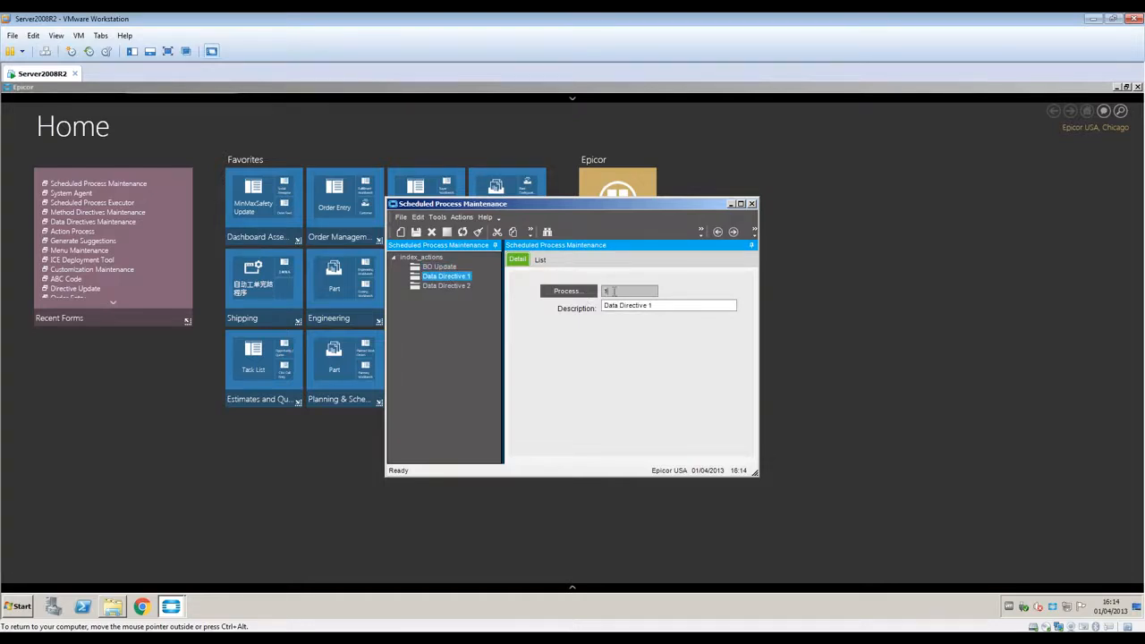
click(457, 287)
double_click(608, 291)
key(Tab)
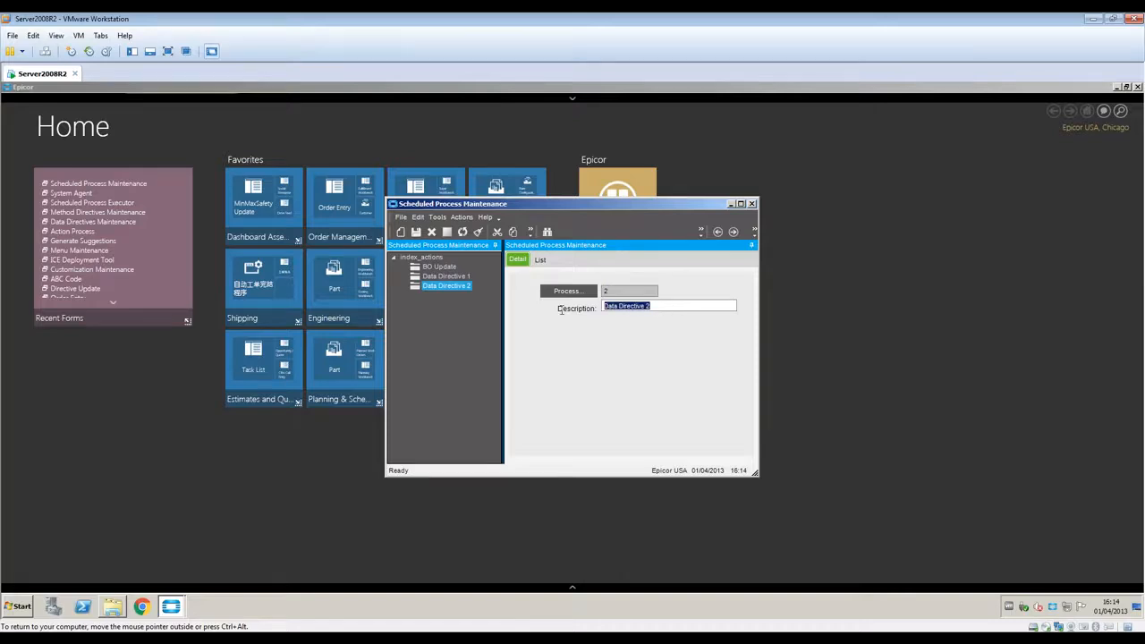
Go through the loaded process records again, comparing Data Directive 1 with Data Directive 2
click(448, 267)
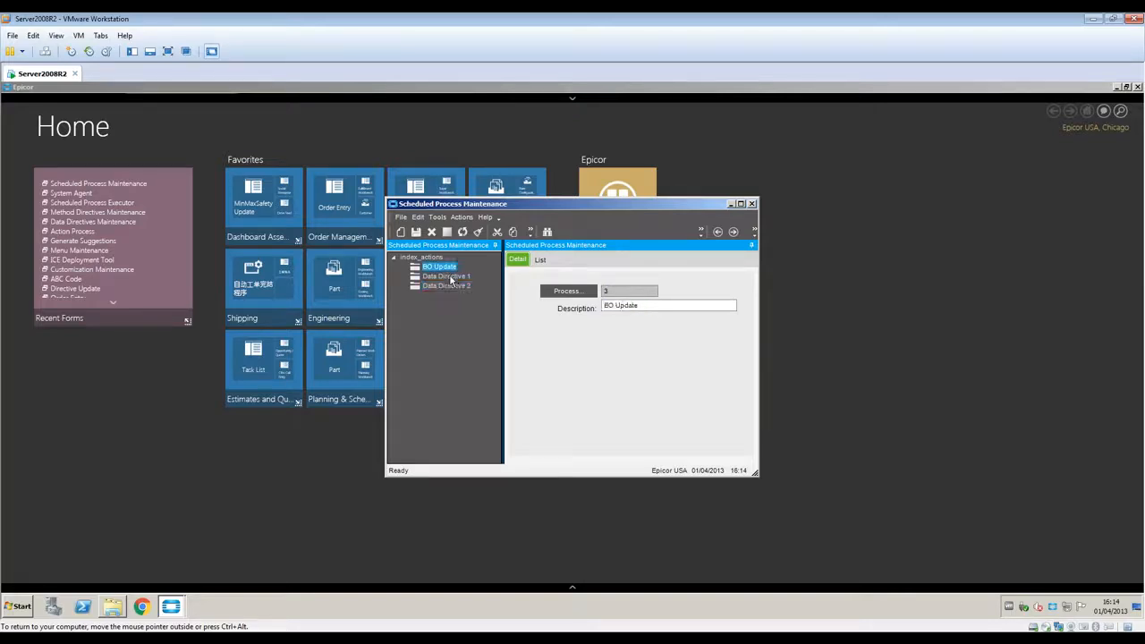
click(450, 276)
click(454, 287)
click(454, 276)
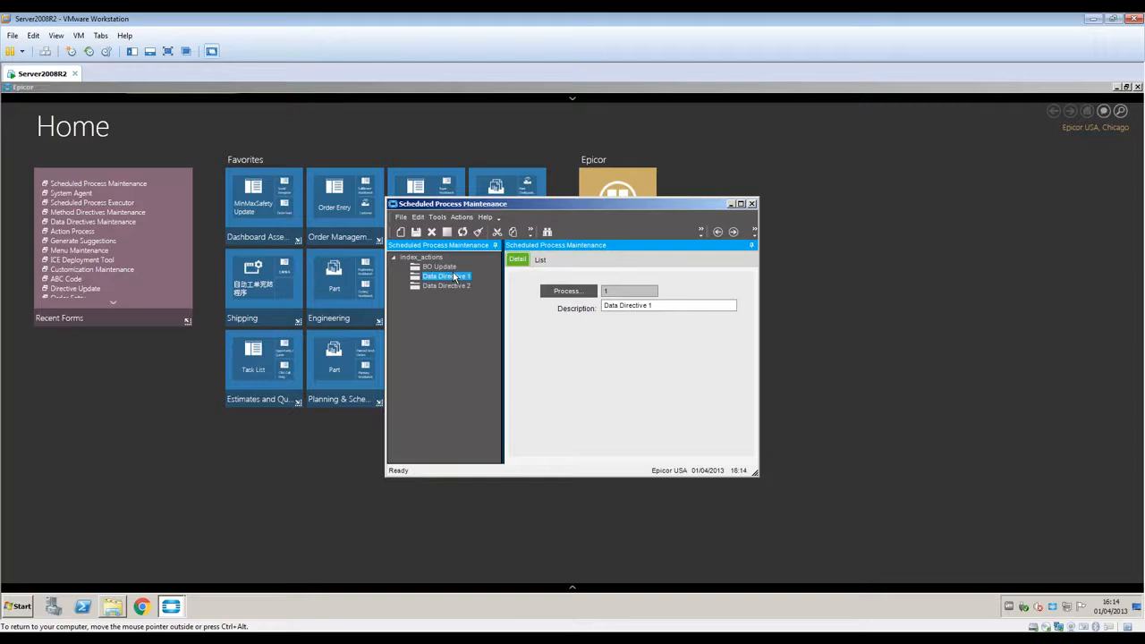
click(455, 288)
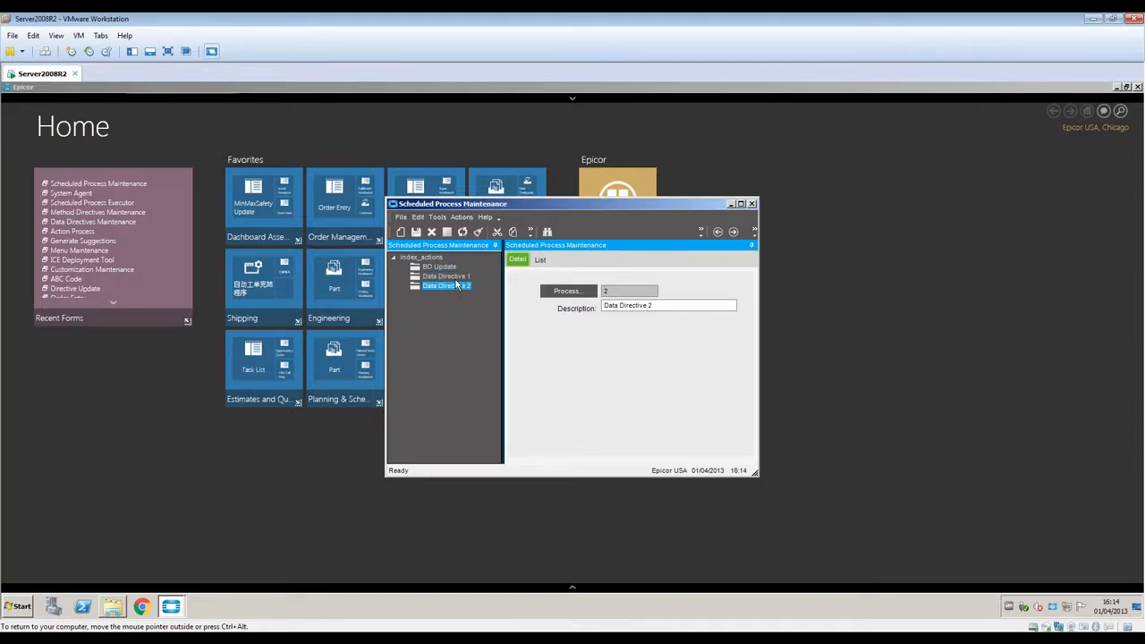
click(457, 278)
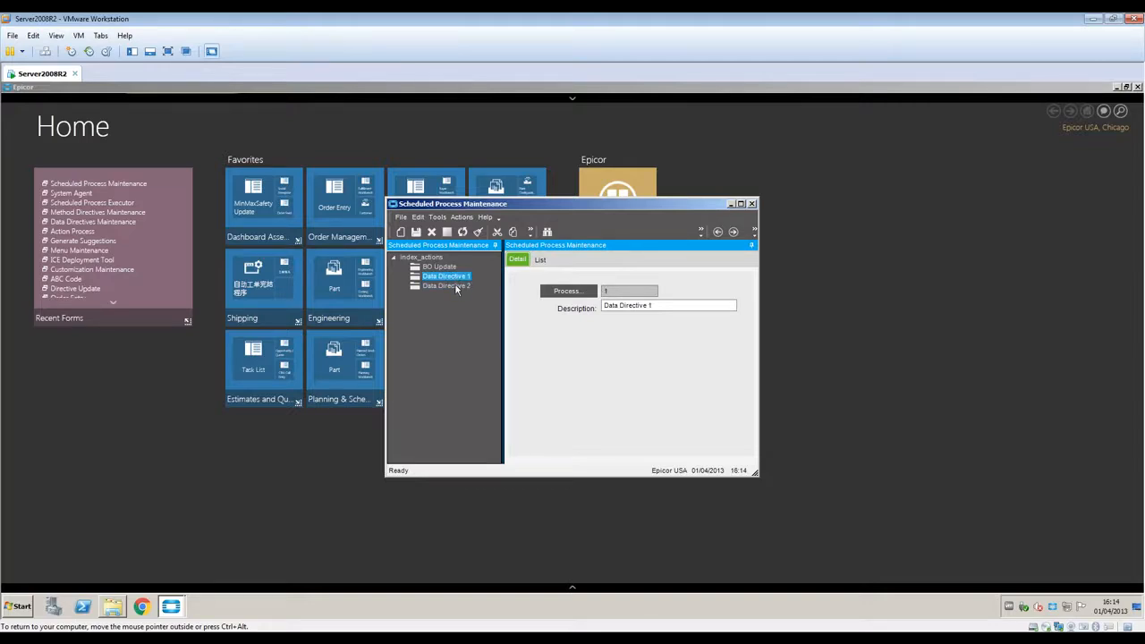
click(456, 290)
click(460, 279)
click(458, 288)
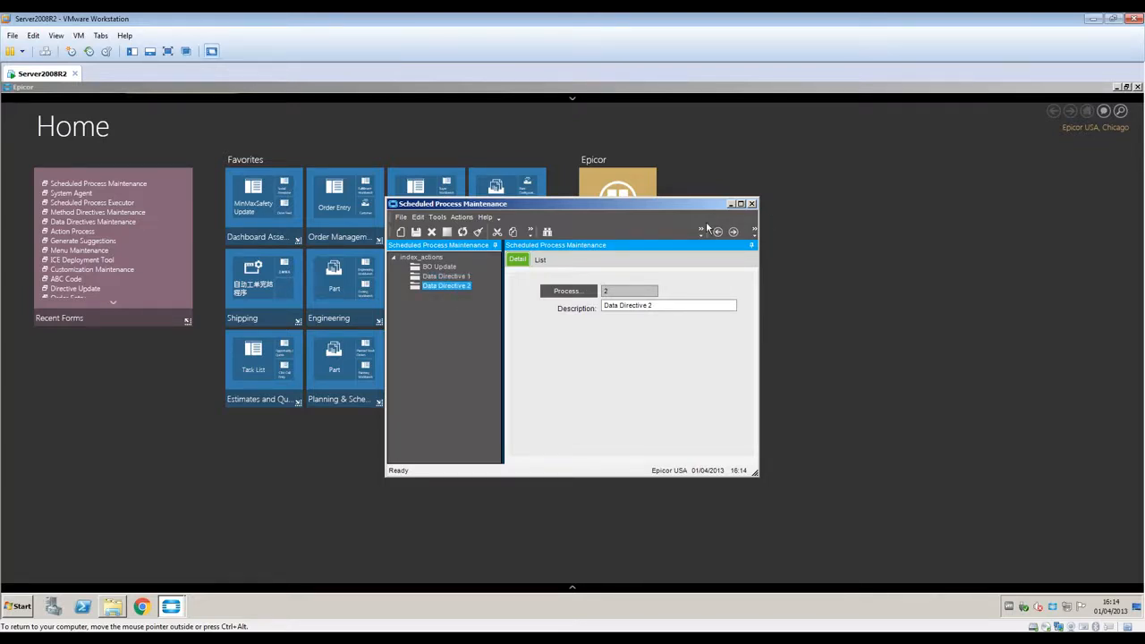
Open Data Directives Maintenance, search by directives for the group roiSPAction, and load the roiSPAction table
click(100, 223)
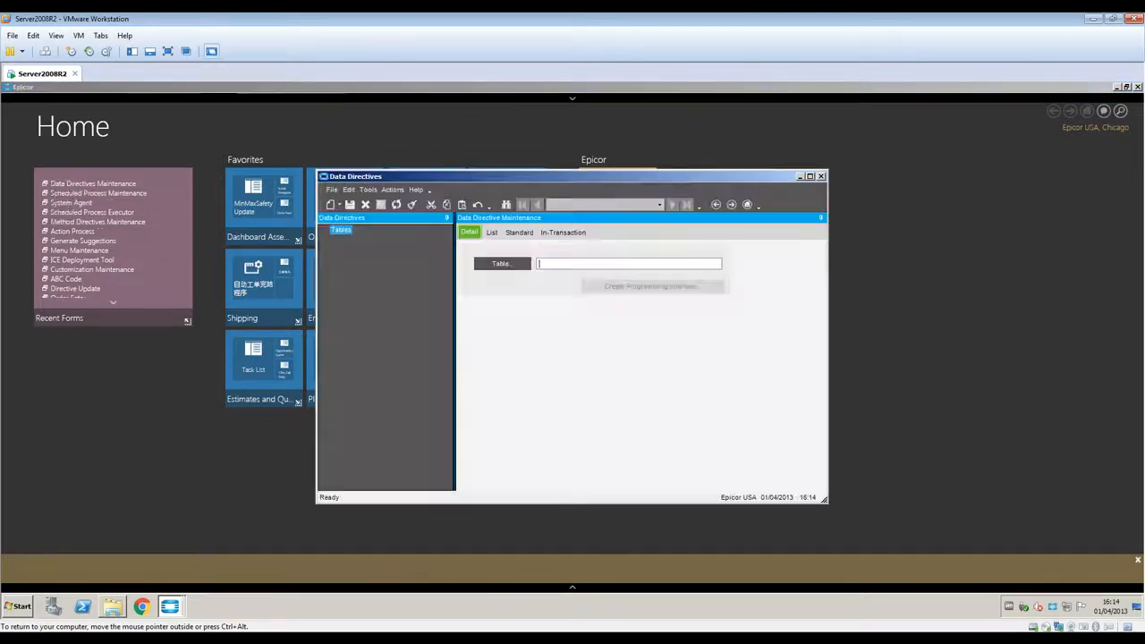
click(523, 259)
click(434, 224)
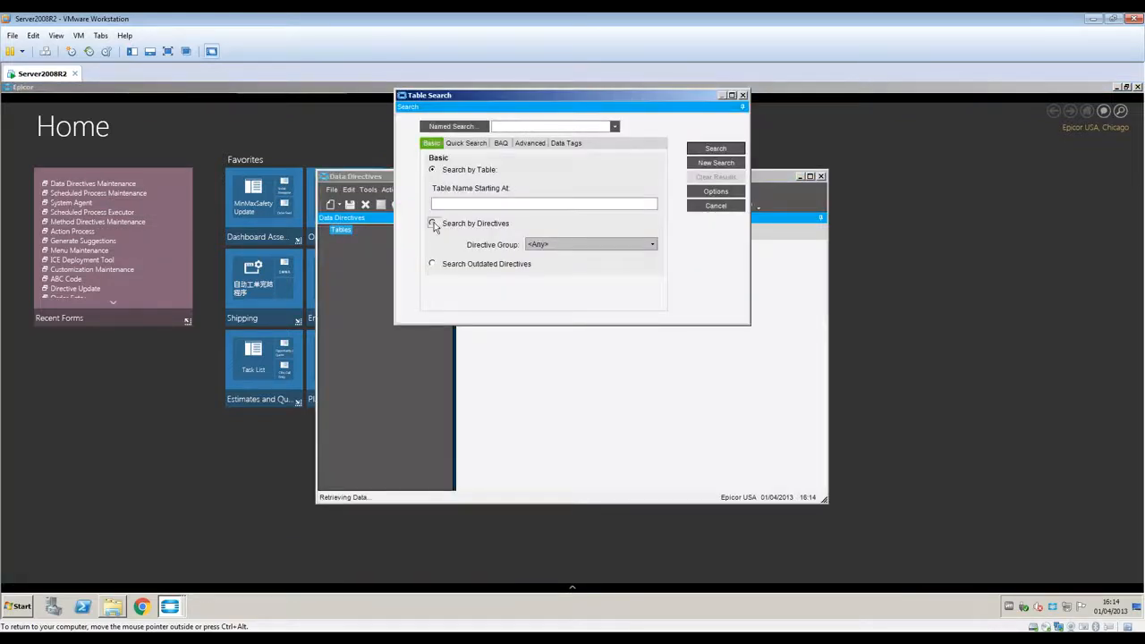
click(652, 244)
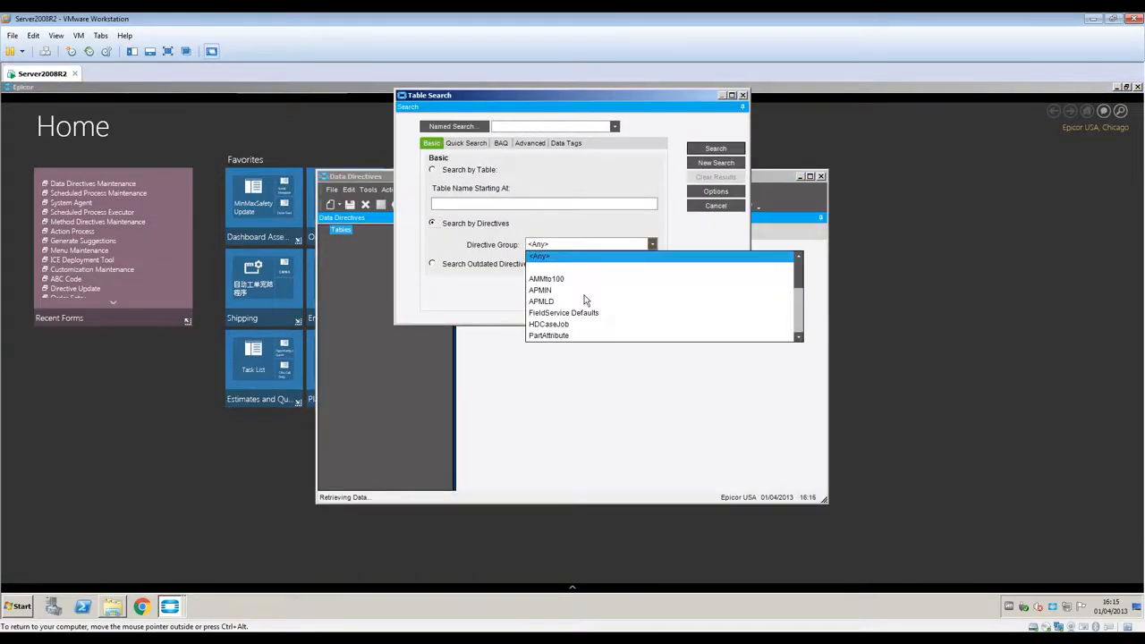
click(791, 323)
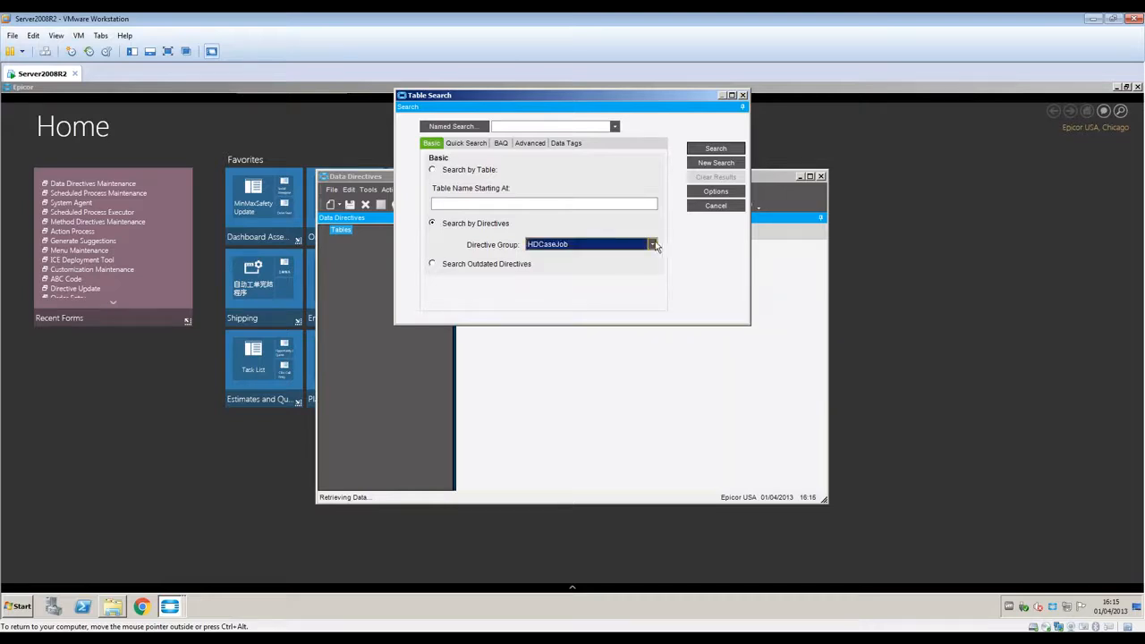
click(652, 244)
click(797, 322)
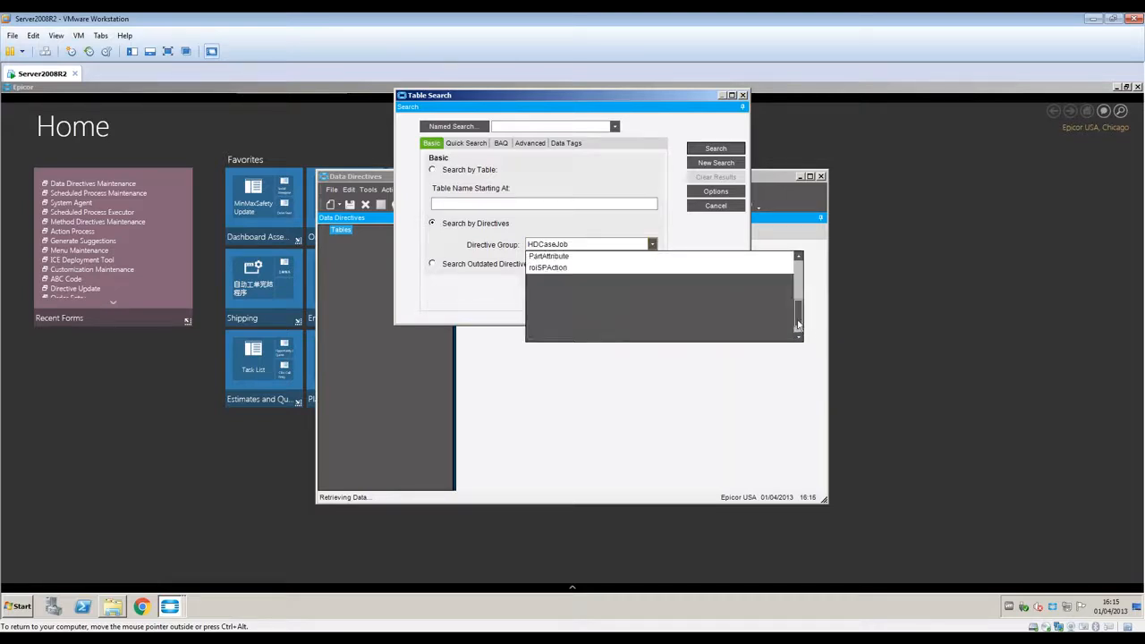
click(569, 267)
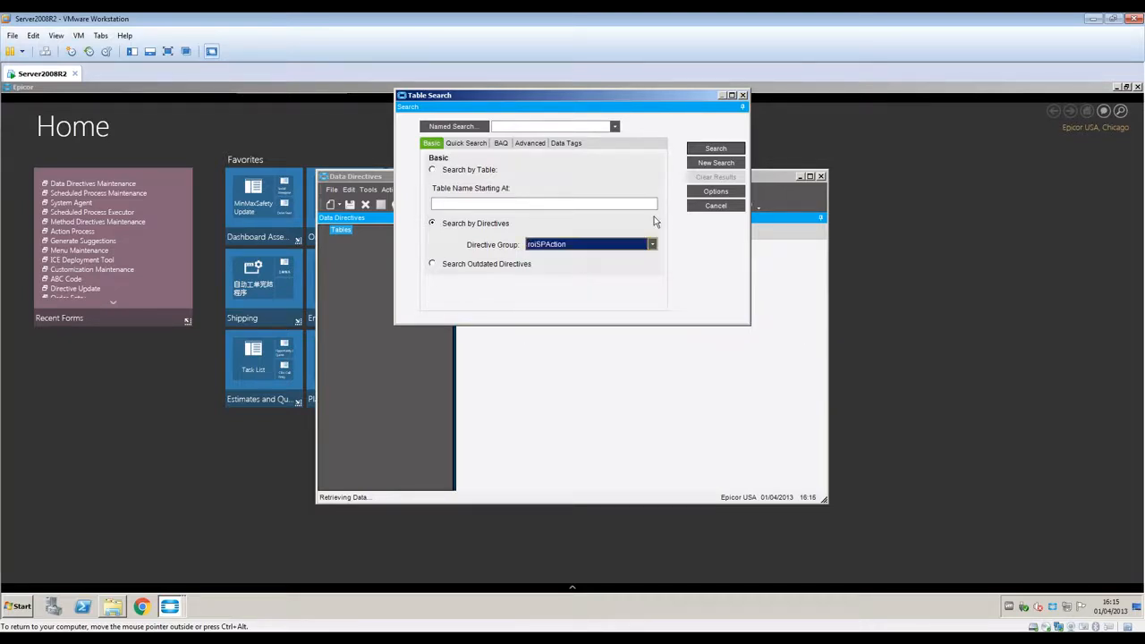
click(717, 150)
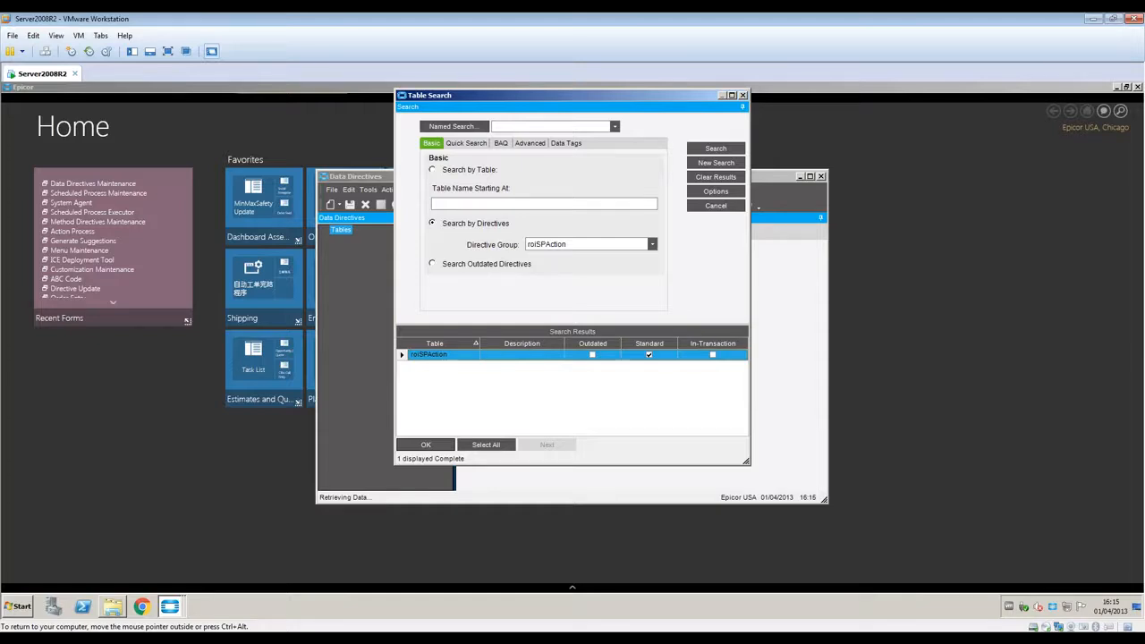
click(424, 444)
Open the workflow design of the SPAction standard directive under the roiSPAction table
click(338, 238)
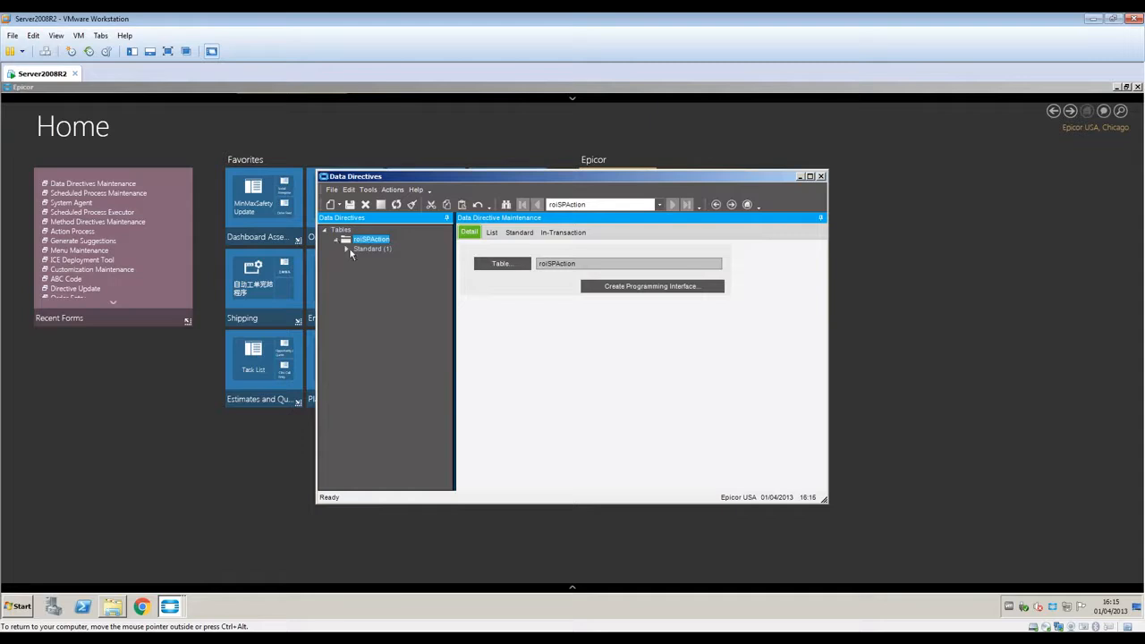
click(347, 250)
click(379, 259)
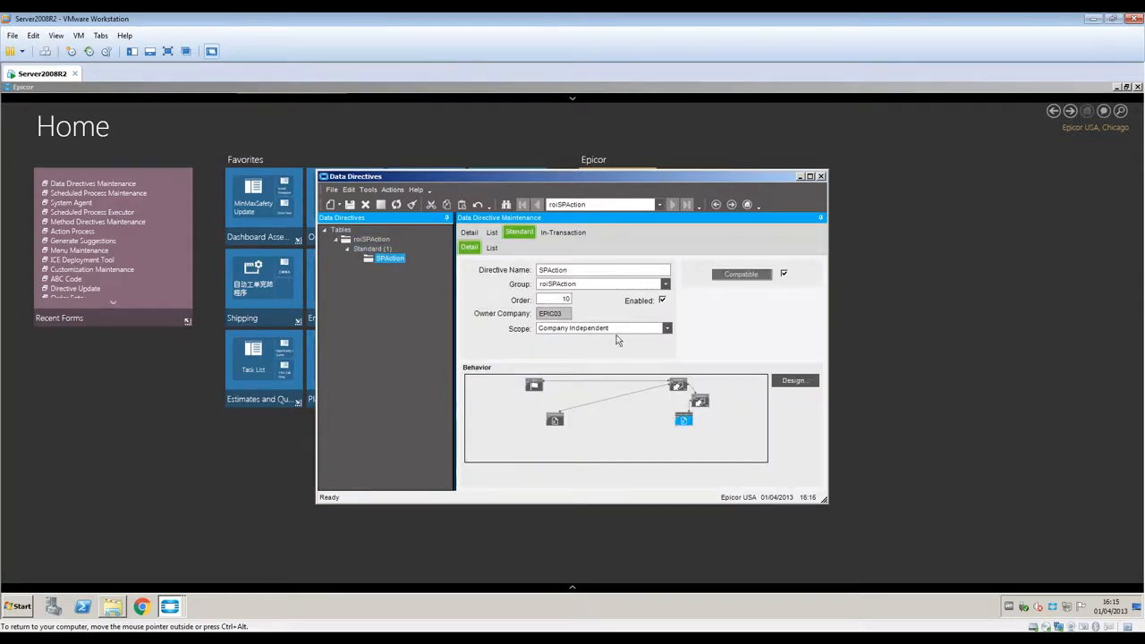
click(794, 382)
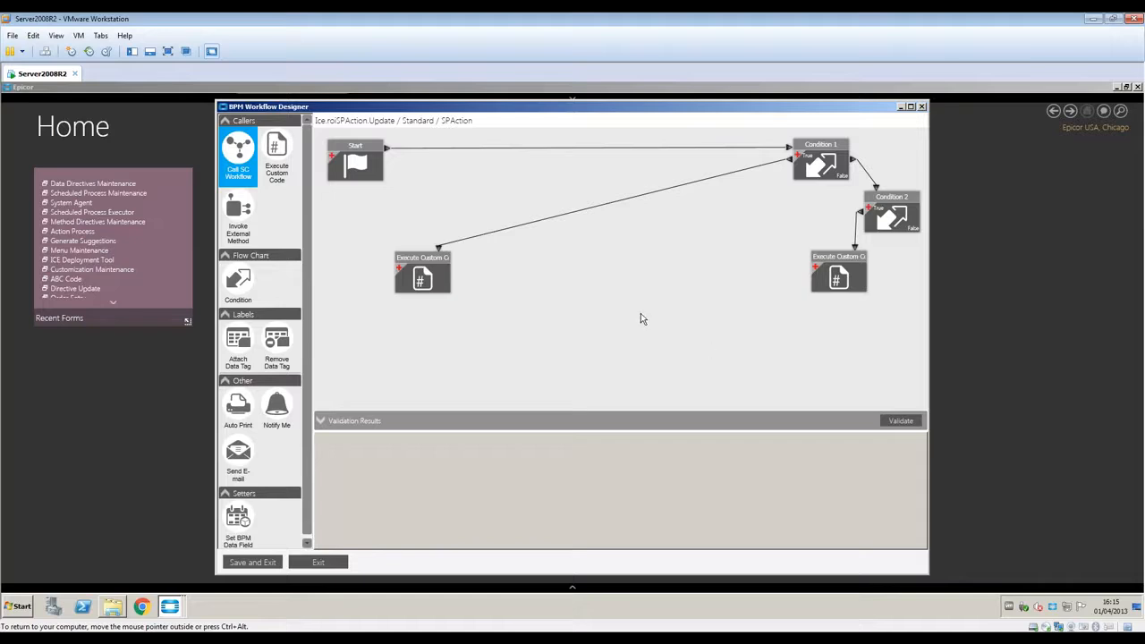
Examine the index_action expression of Condition 1 and compare it with the process number in Scheduled Process Maintenance
click(821, 160)
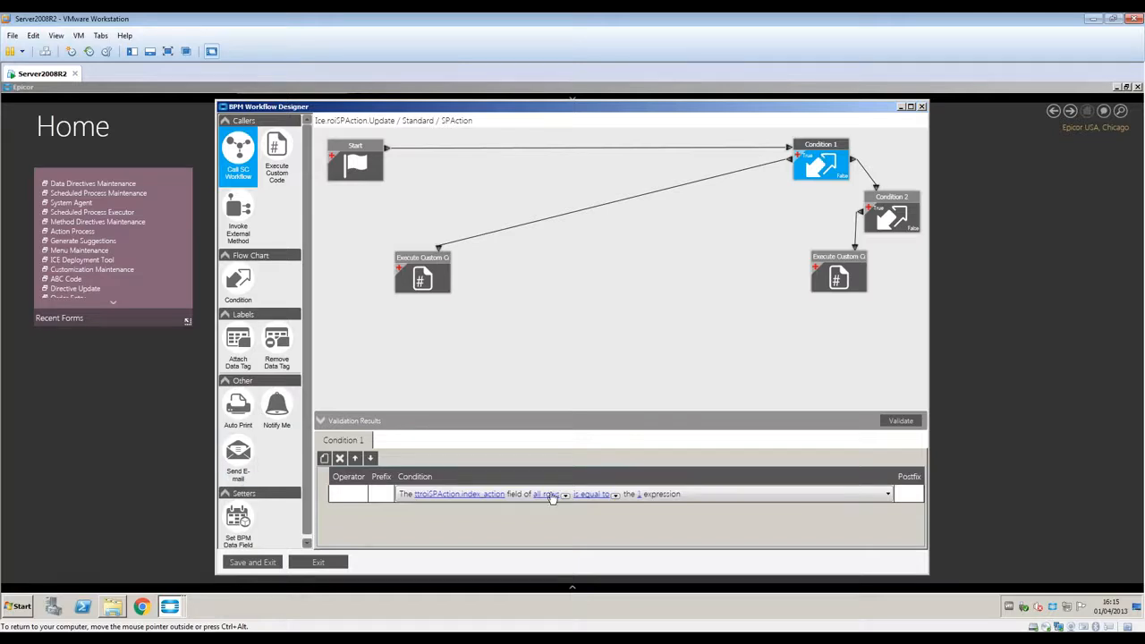
click(170, 609)
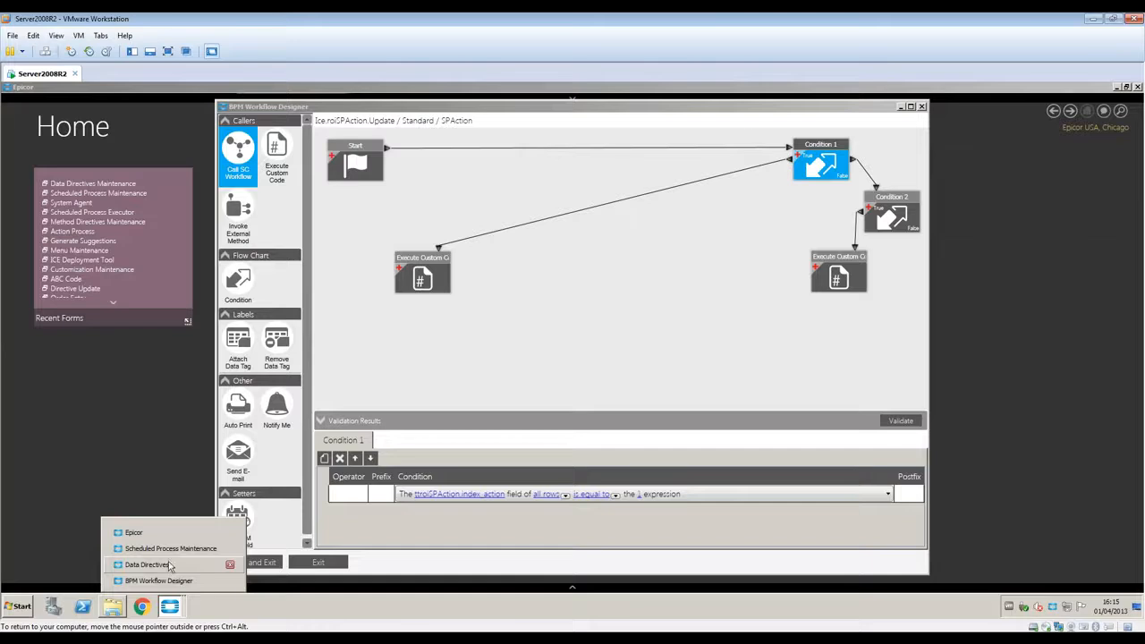
click(167, 551)
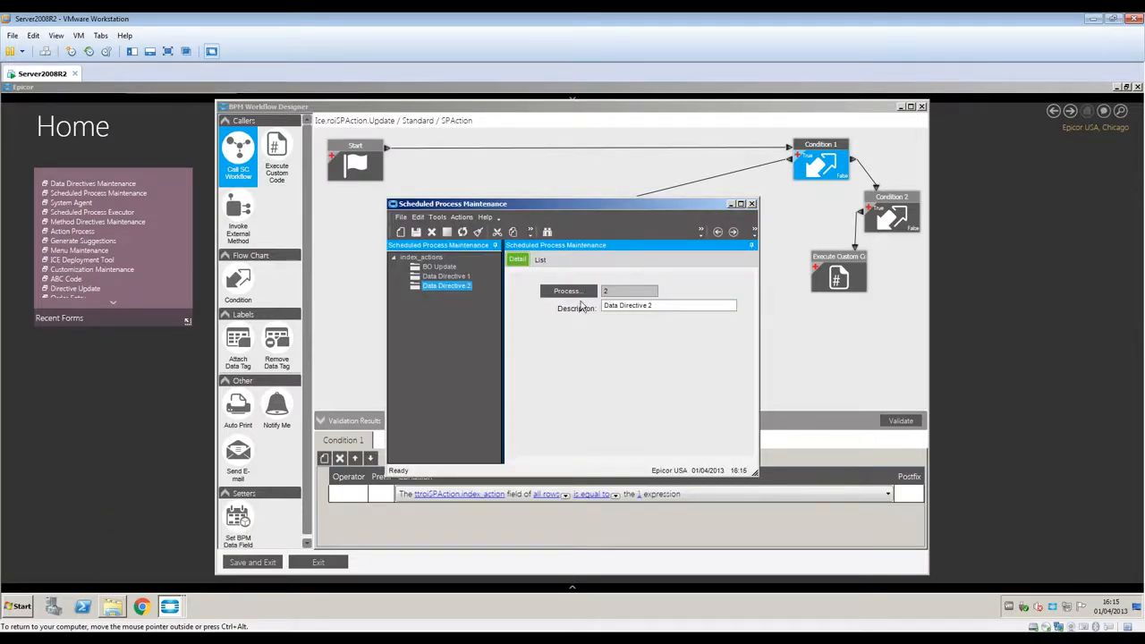
click(801, 347)
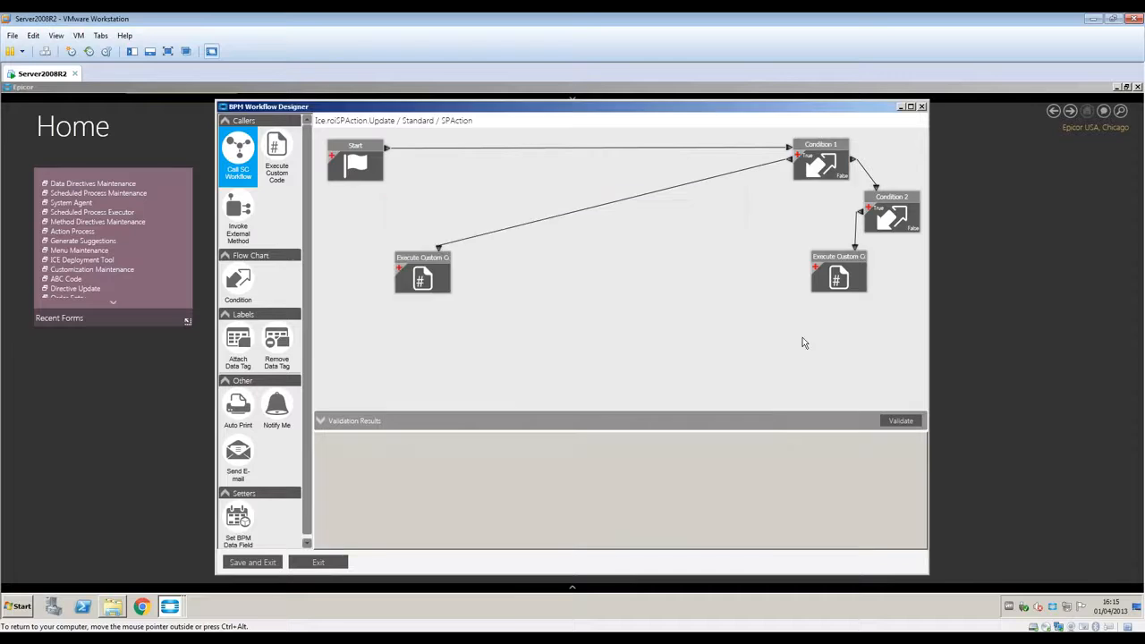
click(830, 145)
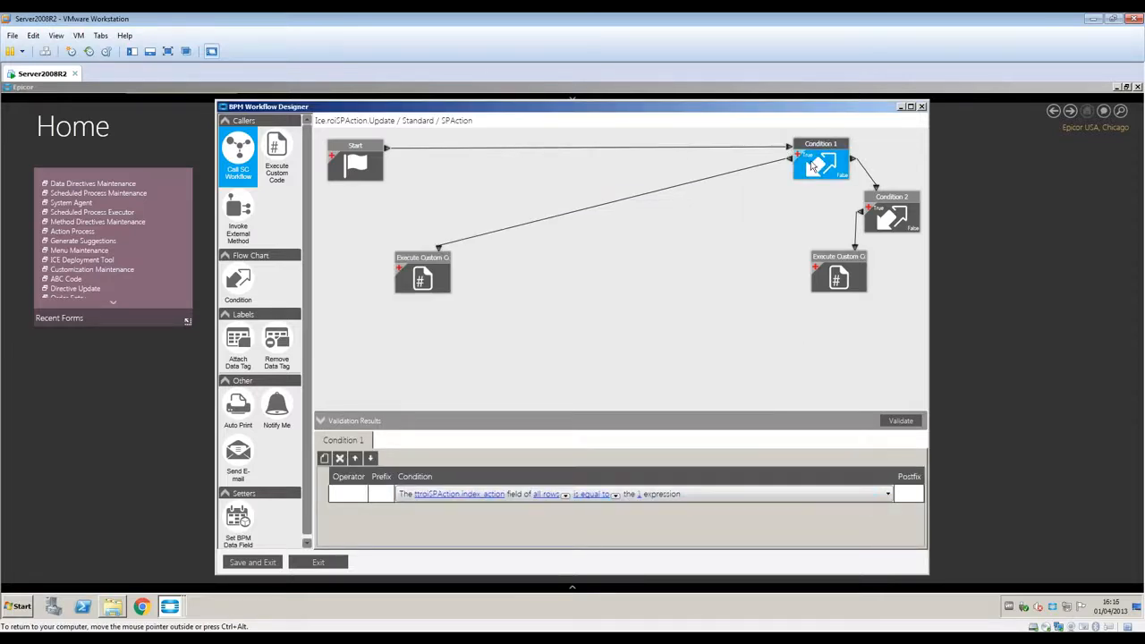
Review the custom code executed on the true branch of Condition 1 and close the code editor
click(430, 268)
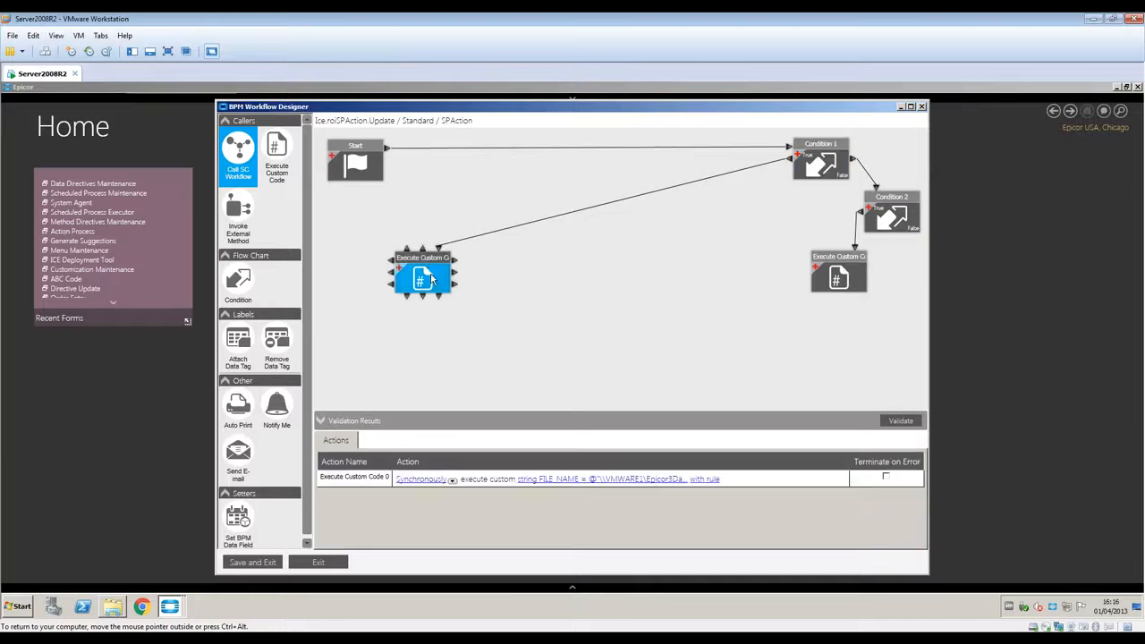
click(605, 481)
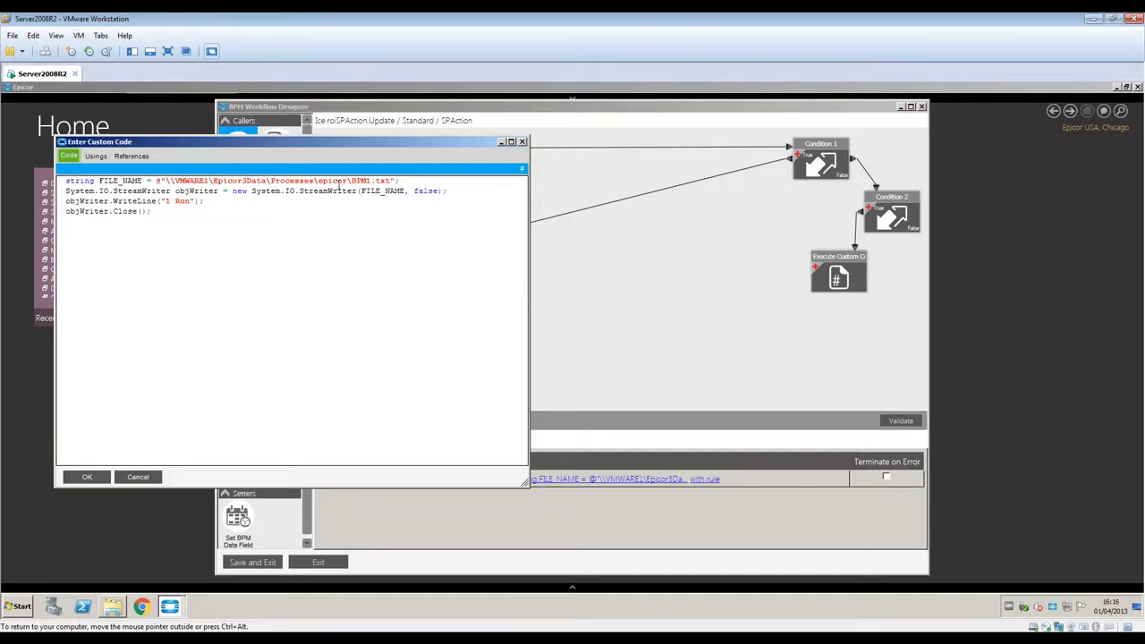
click(522, 142)
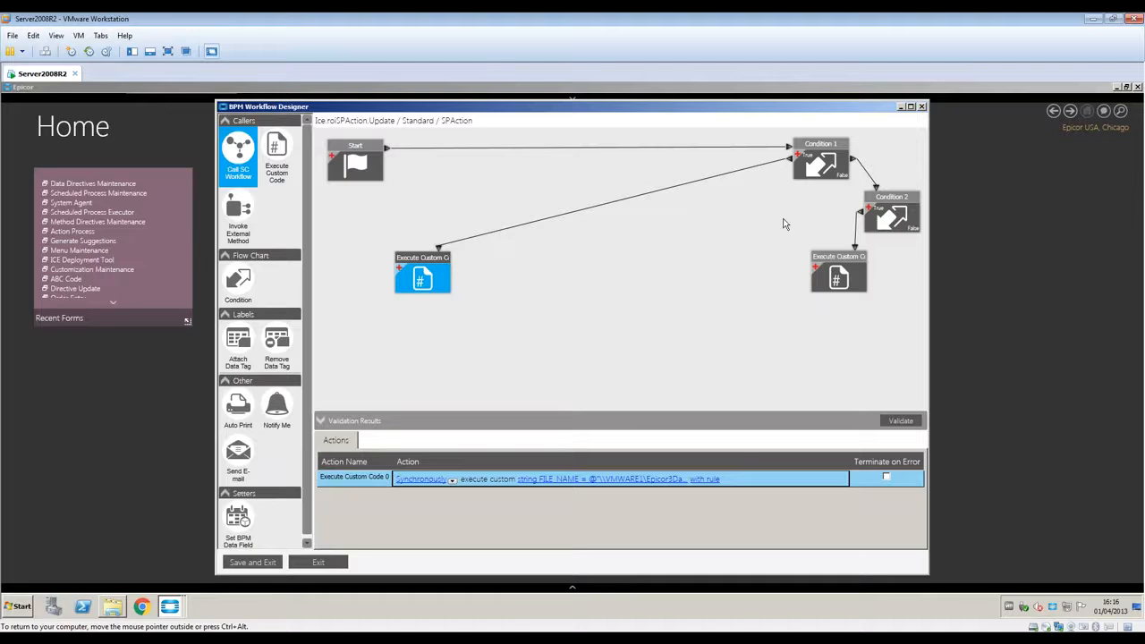
Examine Condition 2 and the custom code on its true branch, and exit the workflow design without saving
click(895, 218)
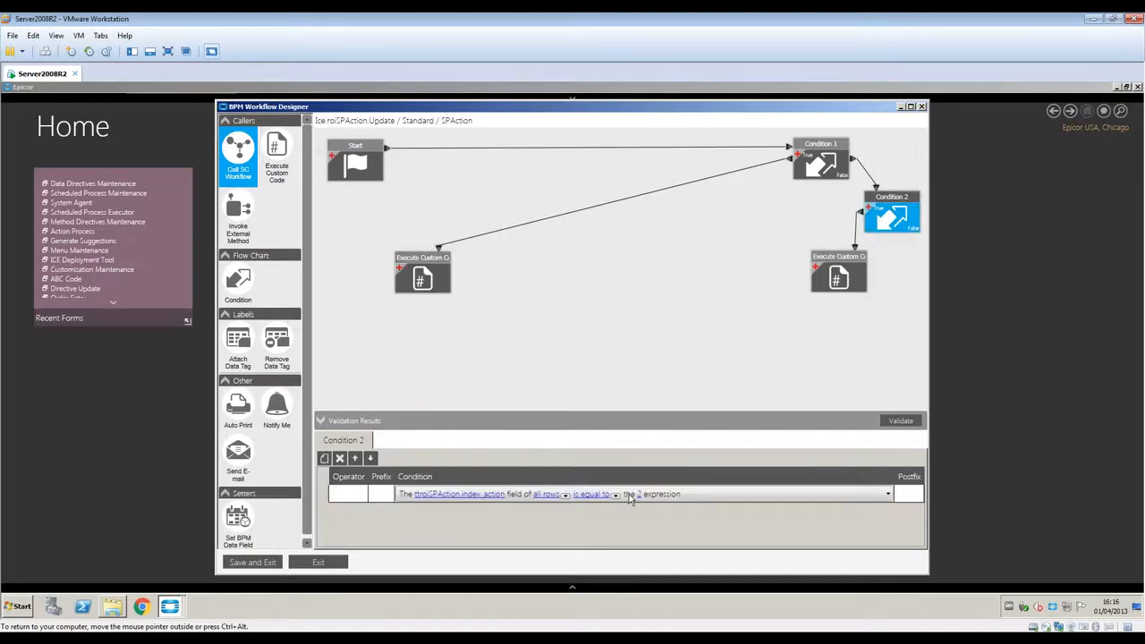
click(844, 279)
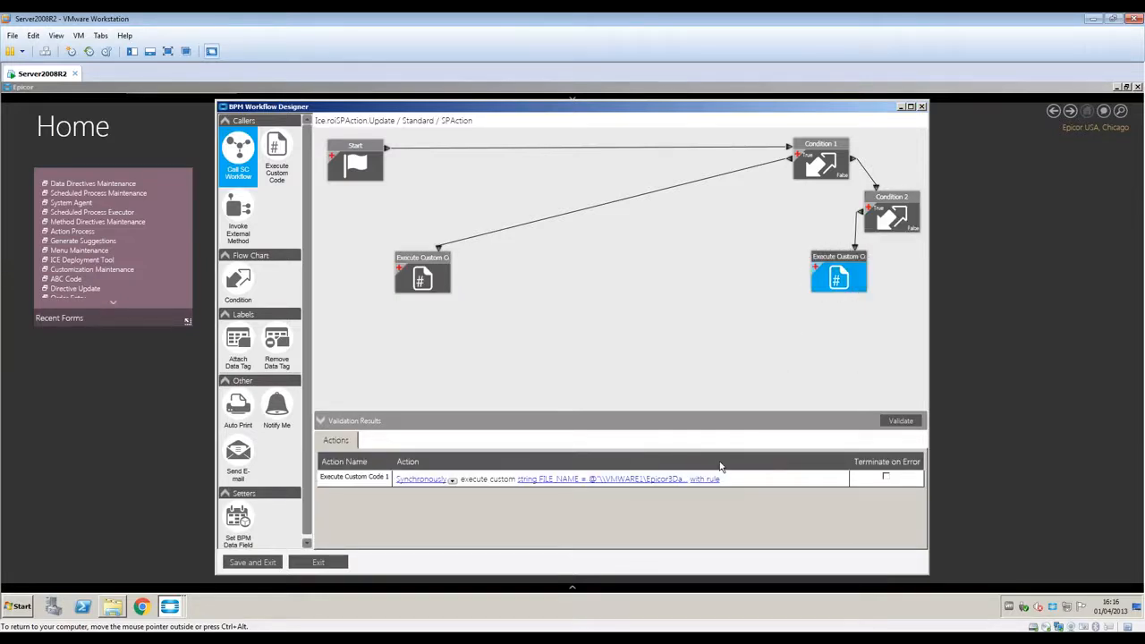
click(667, 485)
click(656, 484)
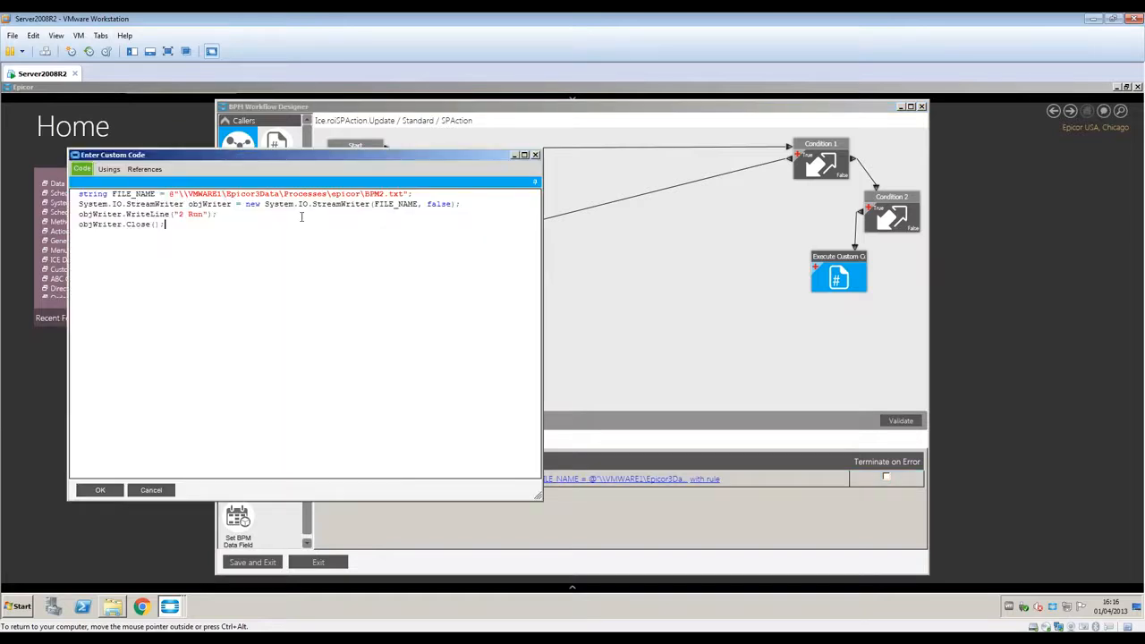
click(535, 156)
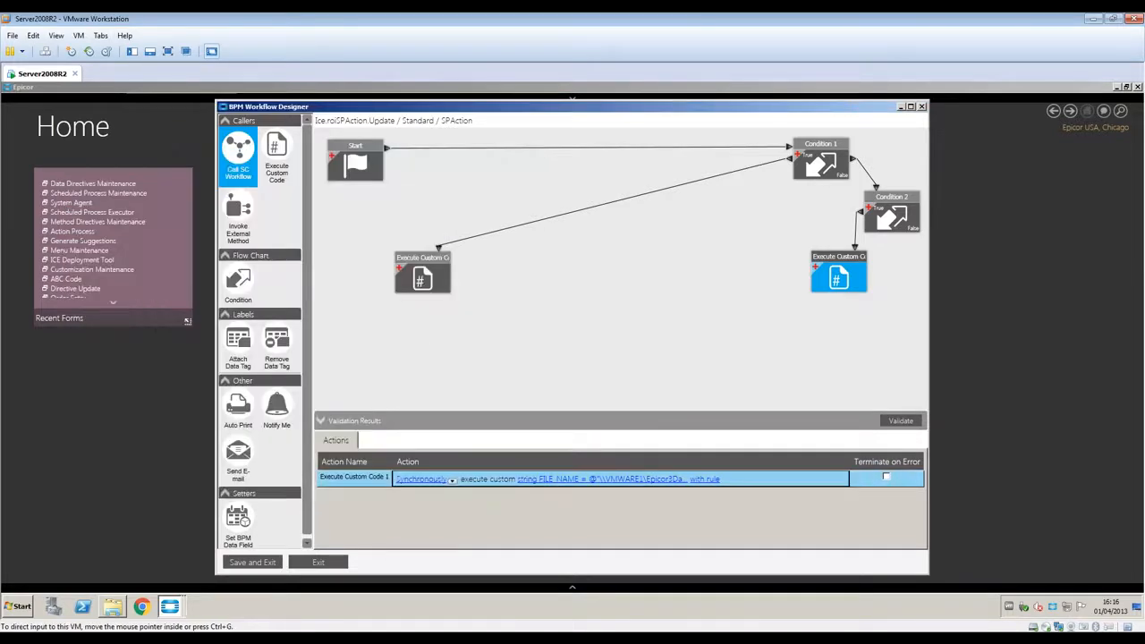
click(326, 563)
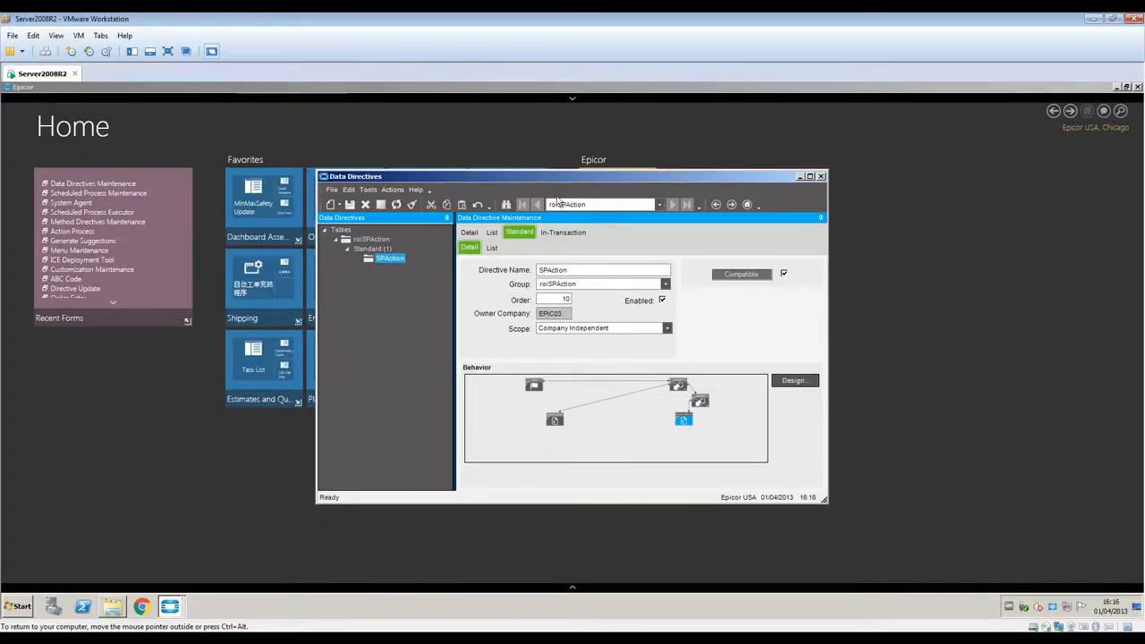
Open Method Directives Maintenance and load the Erp.RoiSPAction.Update method by searching directives in the roiSPAction group
click(90, 221)
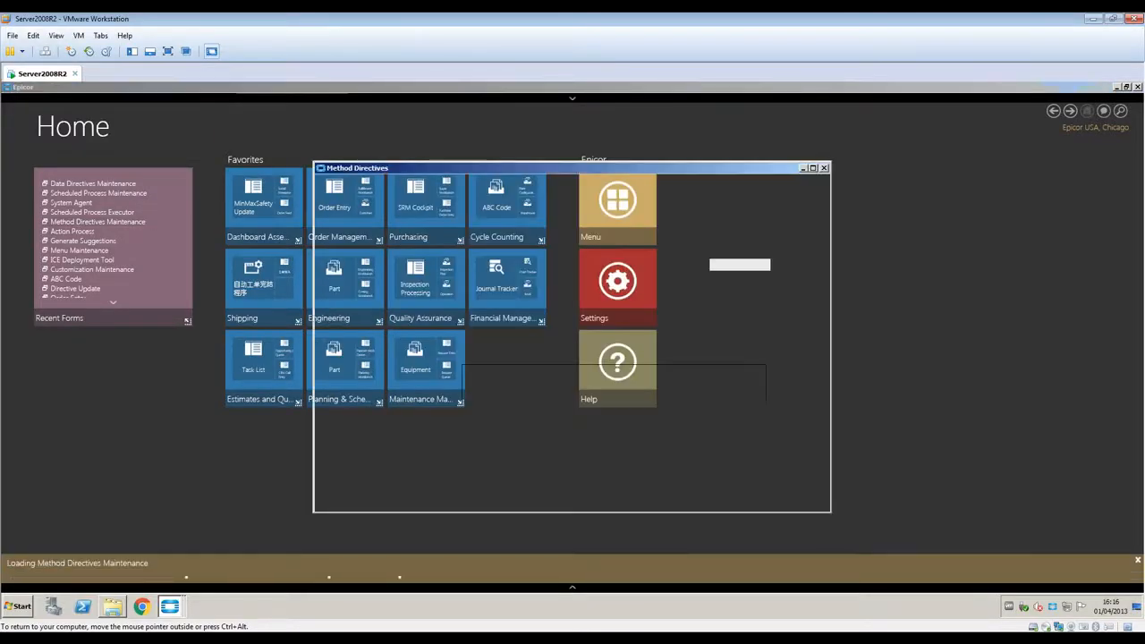
click(532, 254)
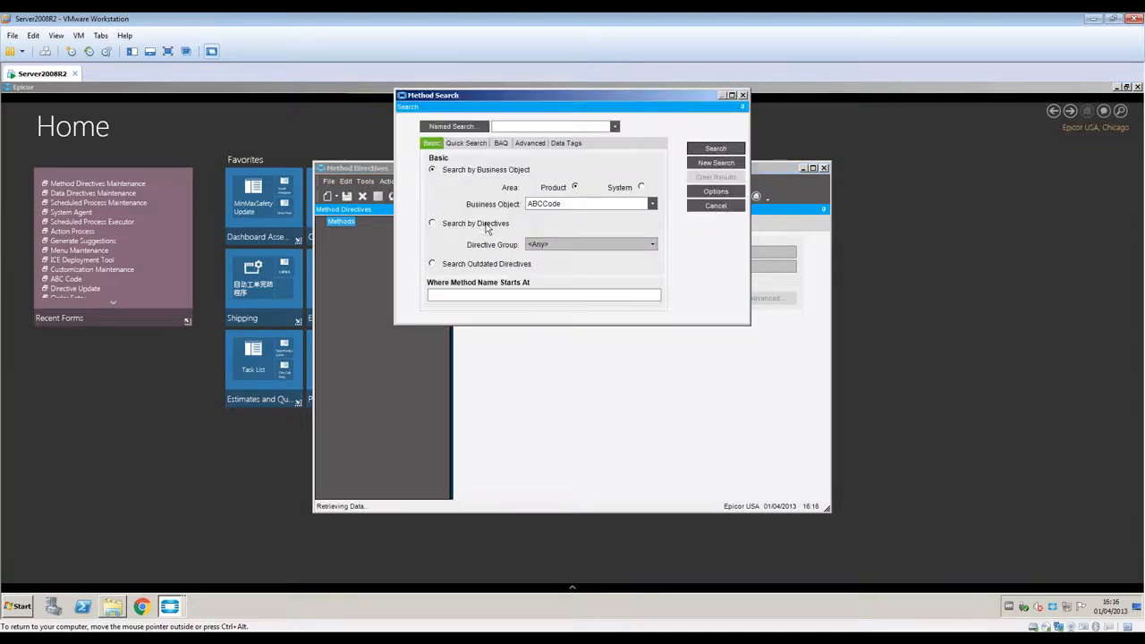
click(653, 244)
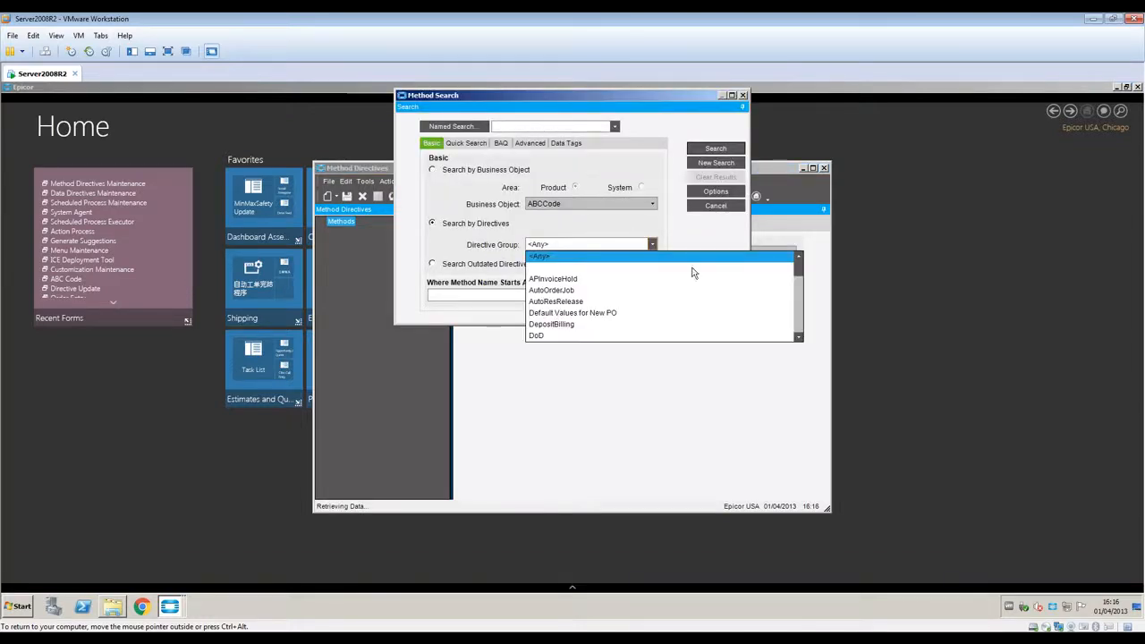
click(799, 315)
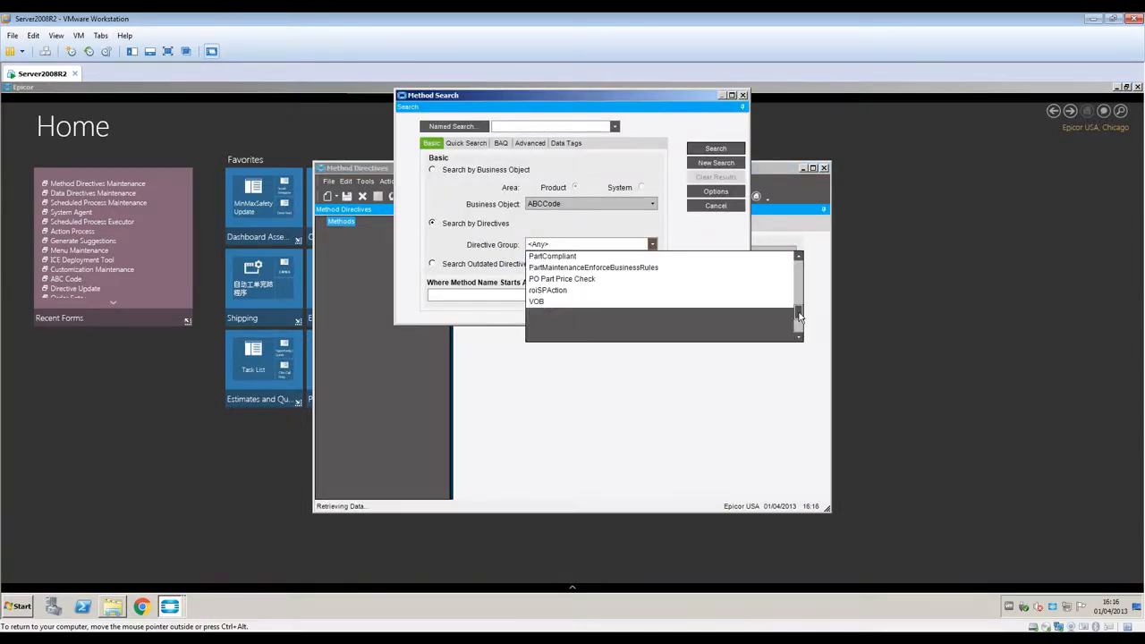
click(548, 290)
click(707, 150)
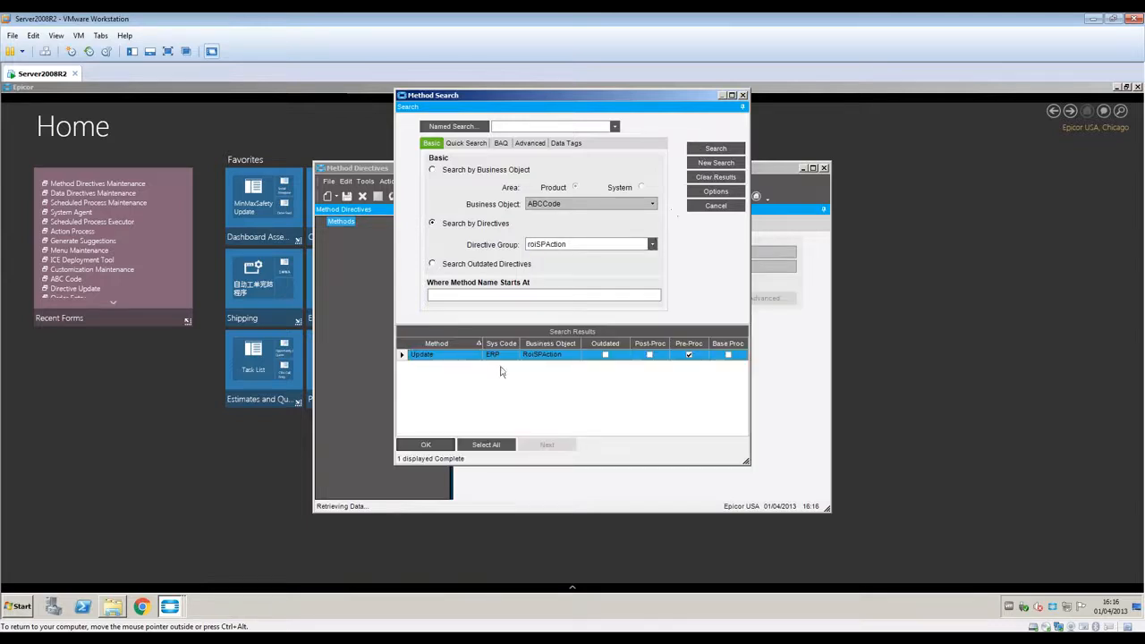
click(425, 446)
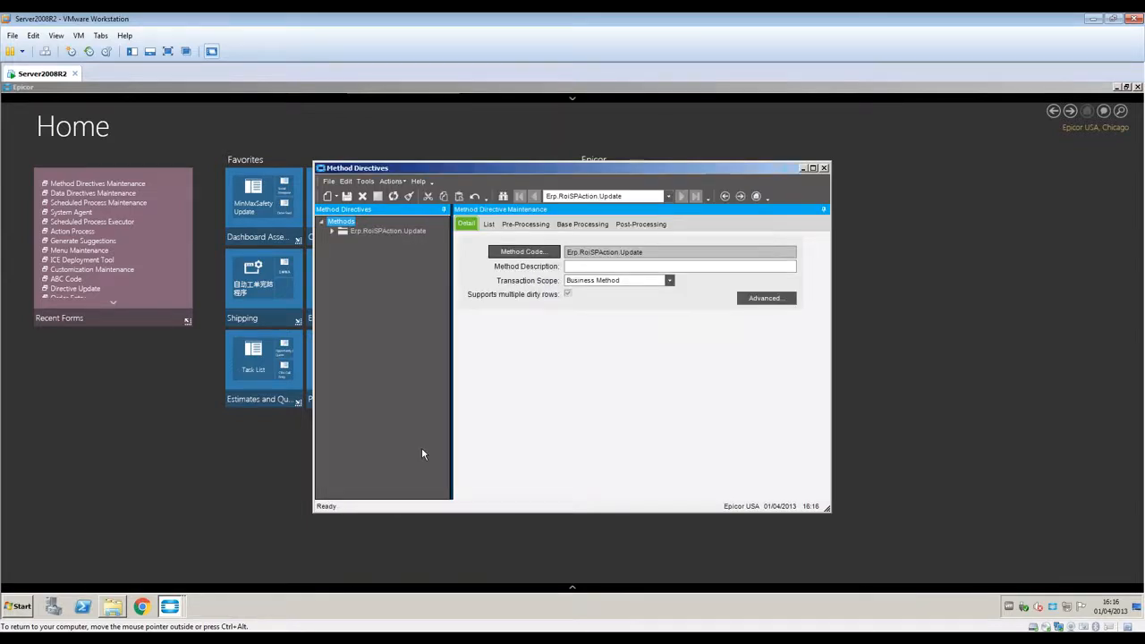
Open the workflow design of the SPAction pre-processing directive under the Erp.RoiSPAction.Update method
click(331, 231)
click(343, 241)
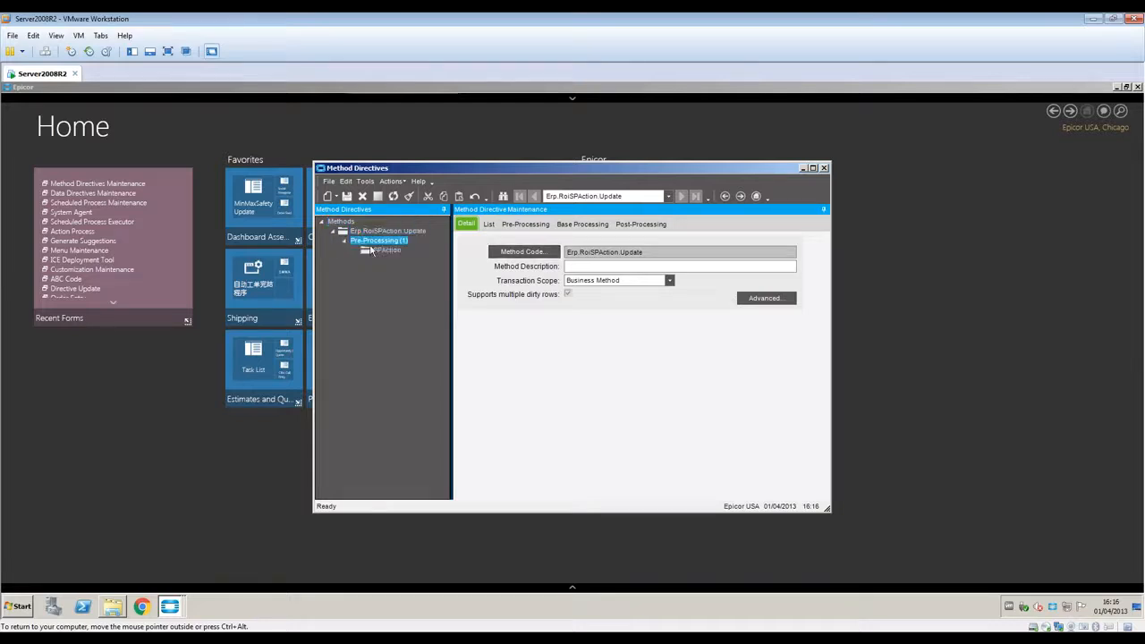
click(372, 251)
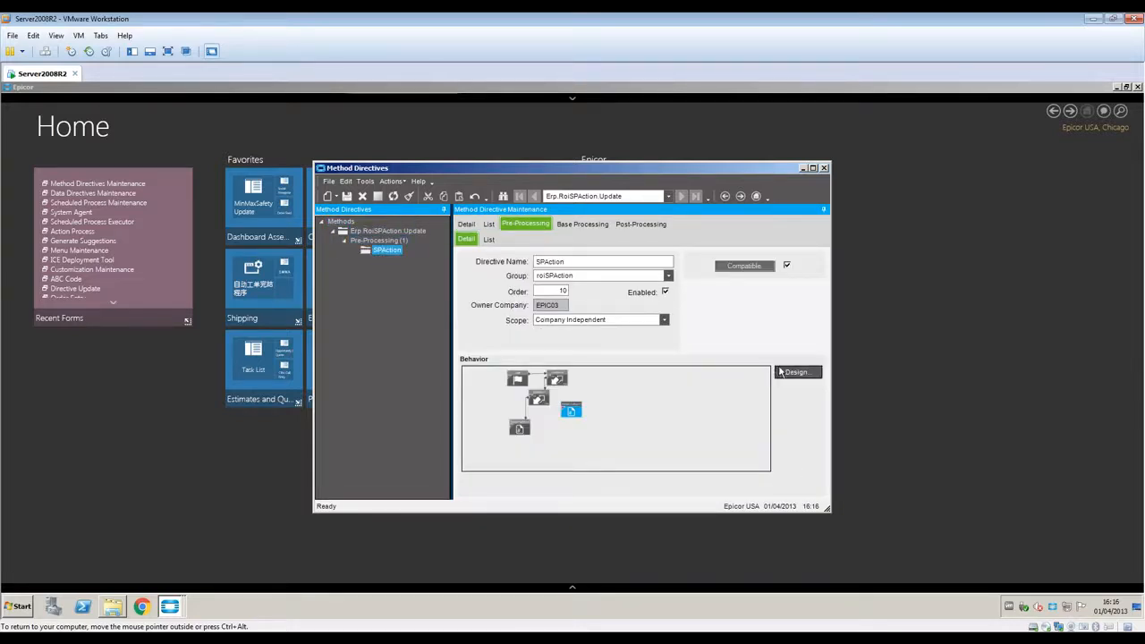
double_click(710, 365)
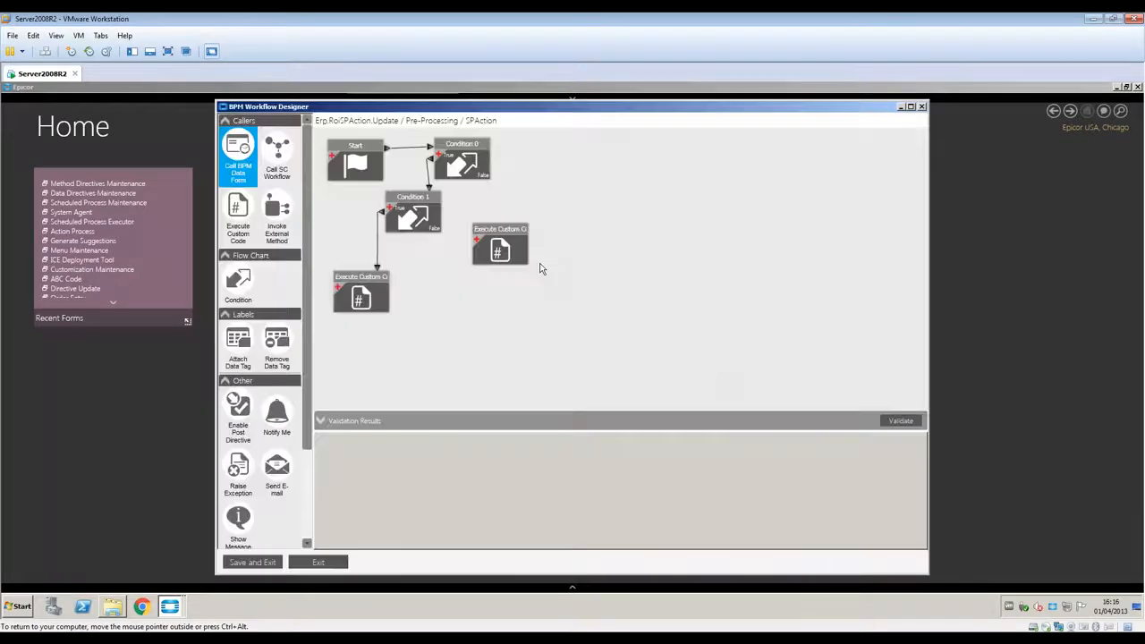
Examine the action_trigger expression of Condition 0 and the index_action expression of Condition 1
click(467, 151)
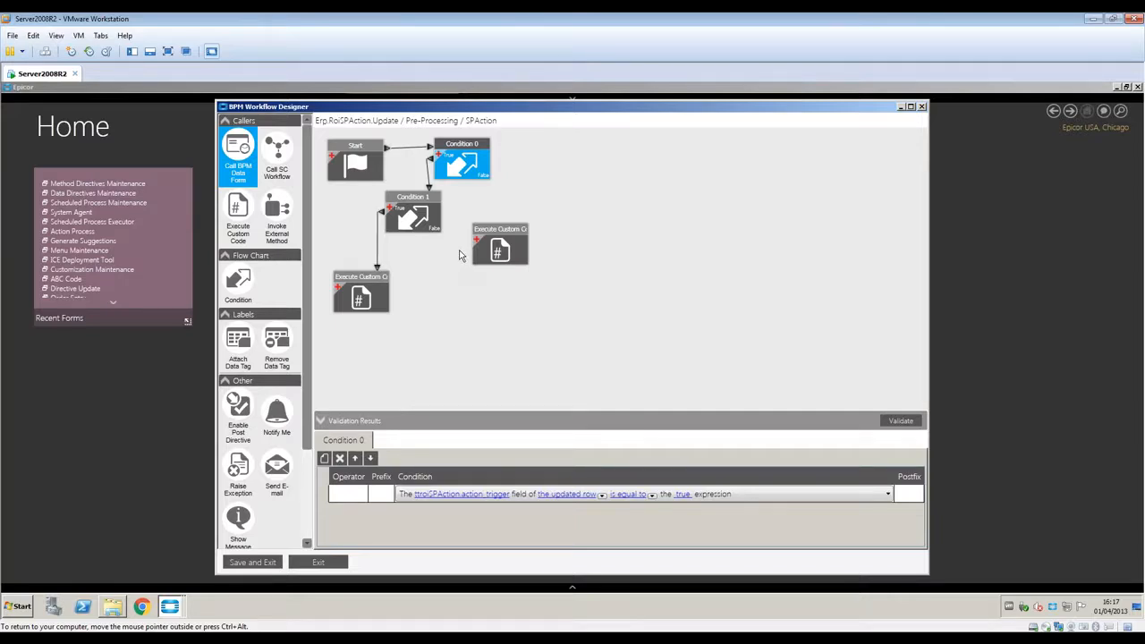
mouse_move(473, 175)
click(417, 207)
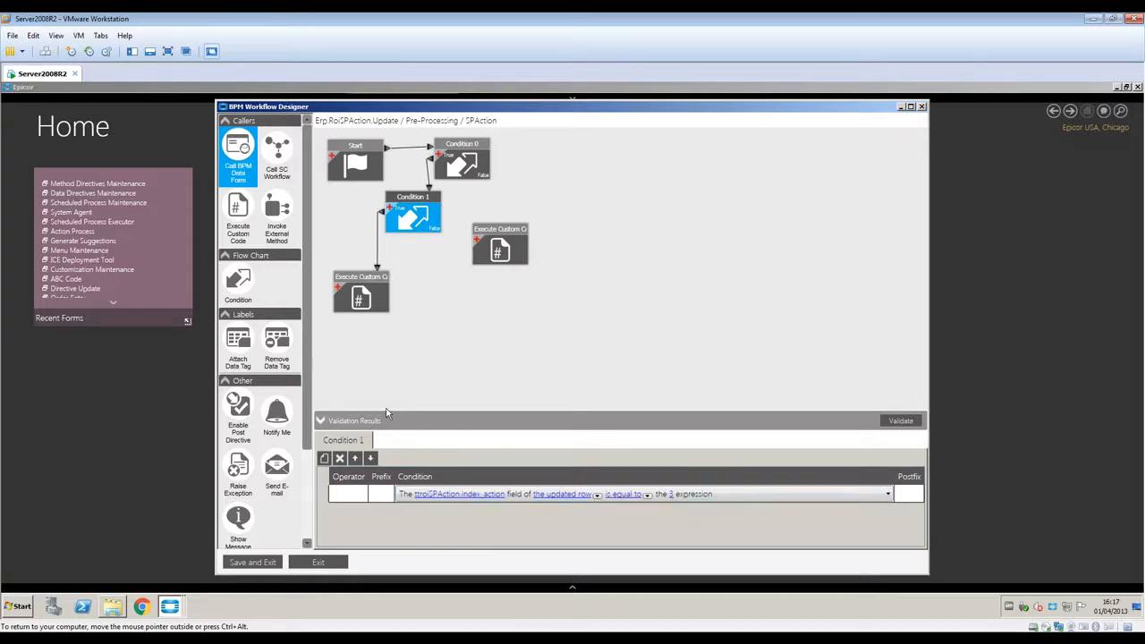
Review the custom code on the true branch of Condition 1, and close the workflow design and Method Directives without saving
click(365, 300)
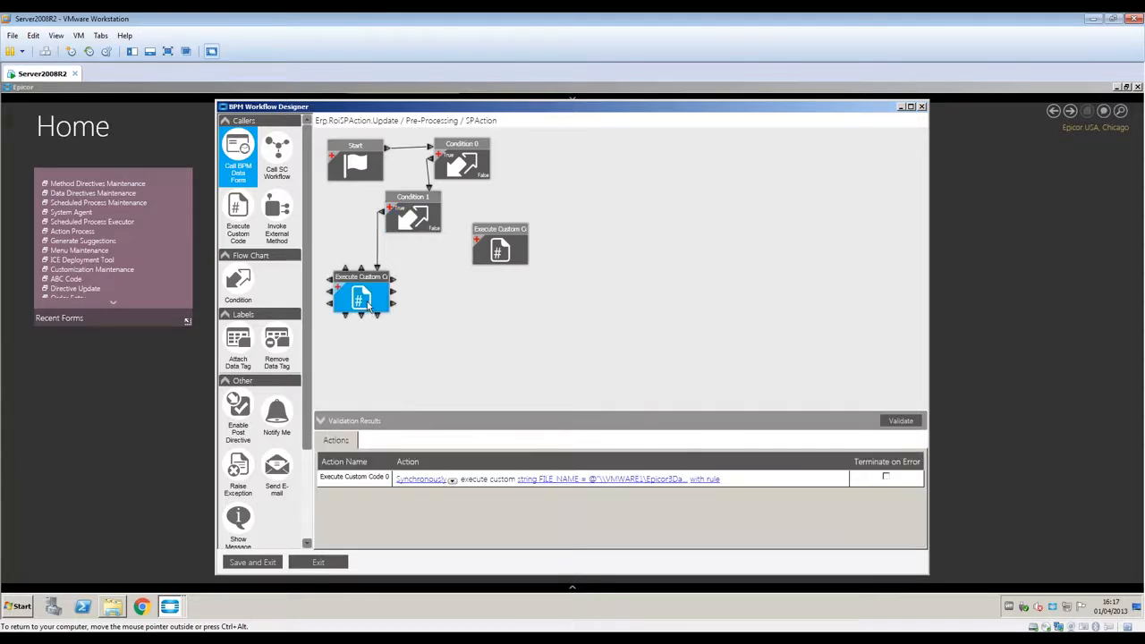
click(649, 483)
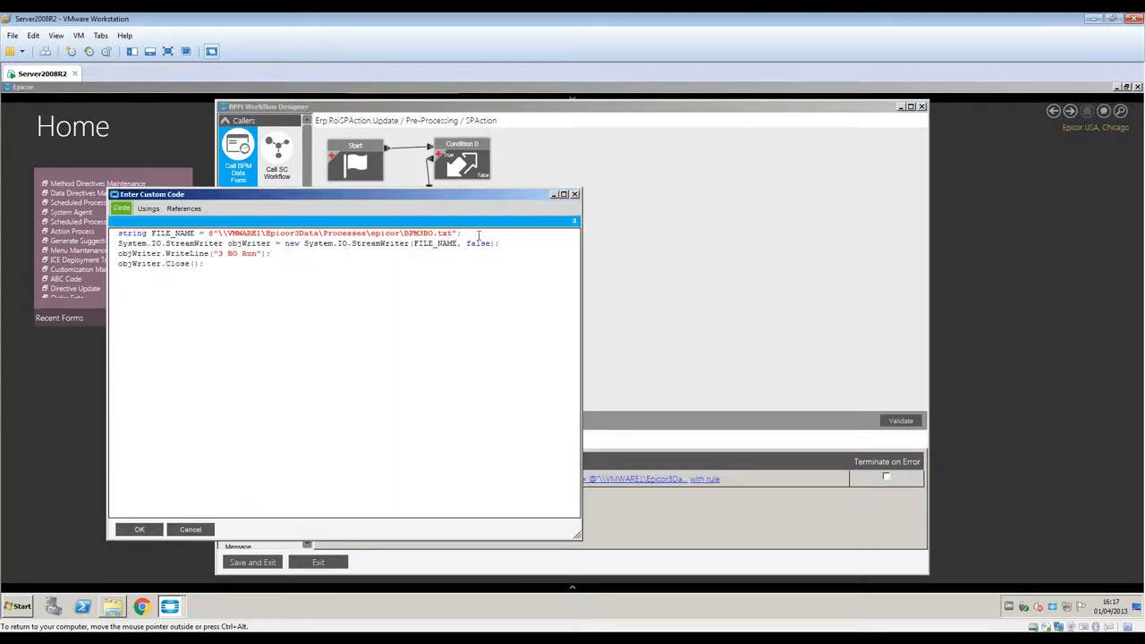
click(576, 194)
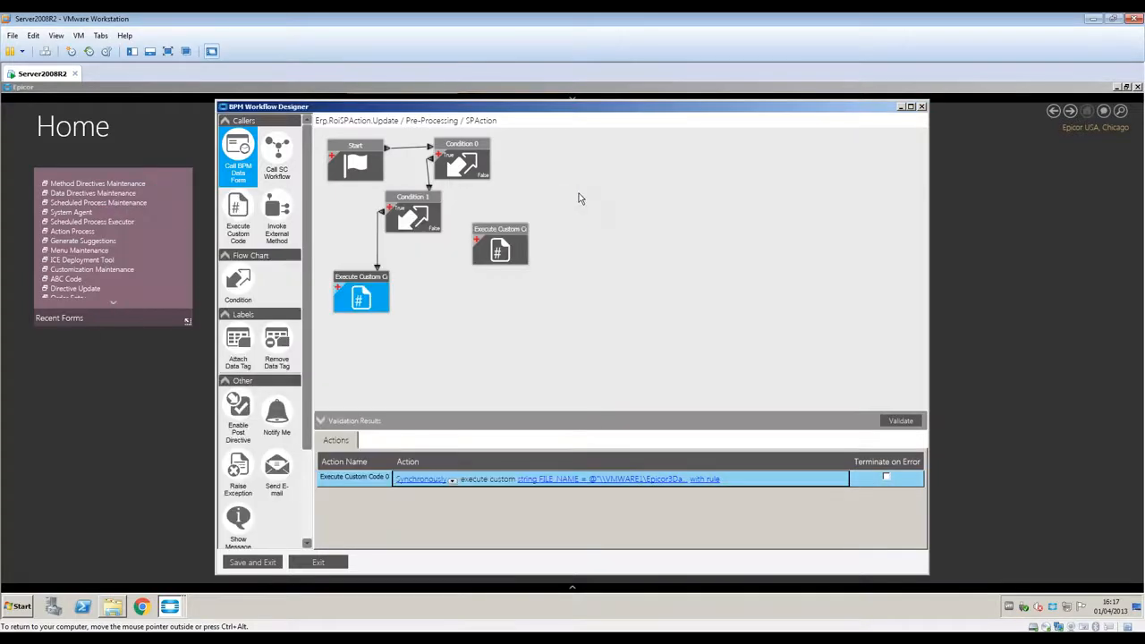
click(344, 562)
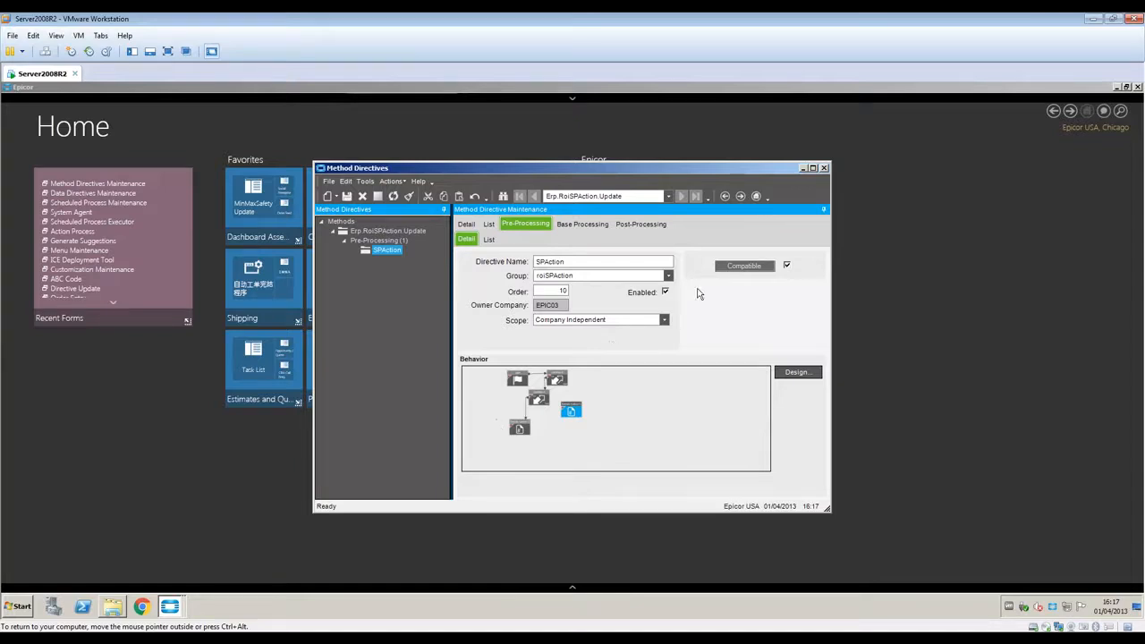
click(824, 168)
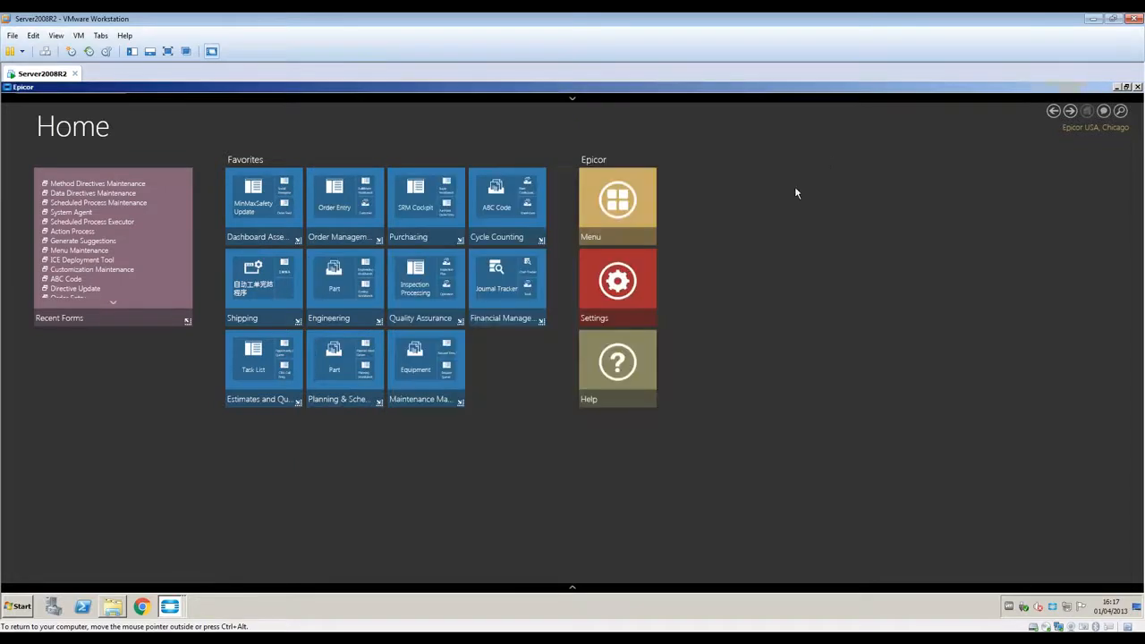
In Scheduled Process Executor, submit the Data Directive server process with schedule process Data Directive 1 as recurring on the Every 5 schedule
click(116, 221)
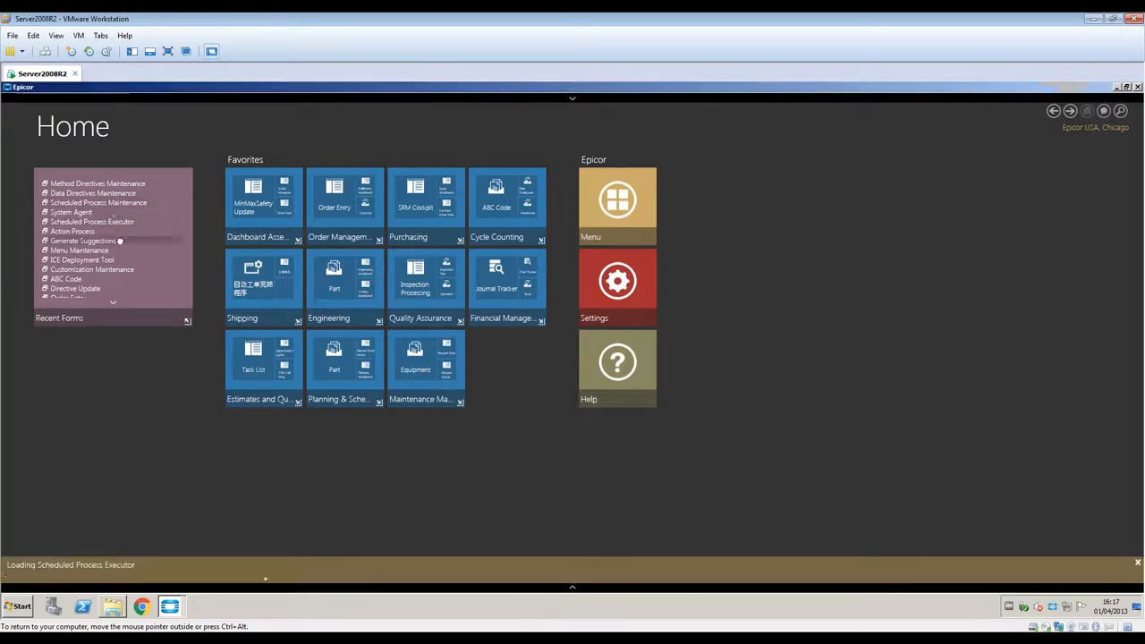
click(607, 351)
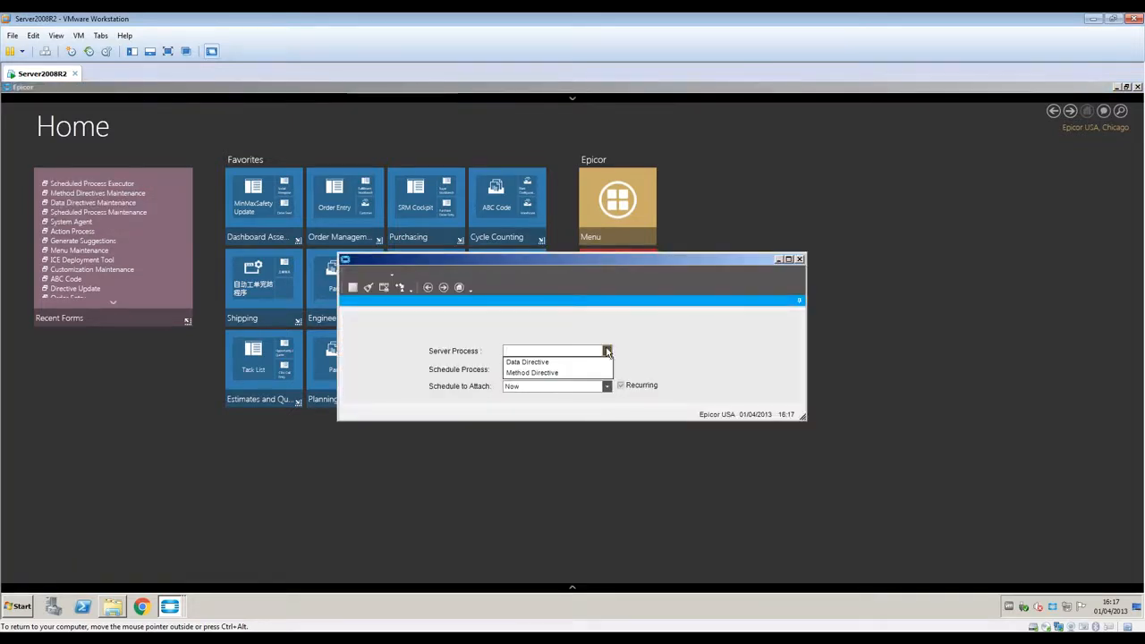
click(528, 363)
click(606, 370)
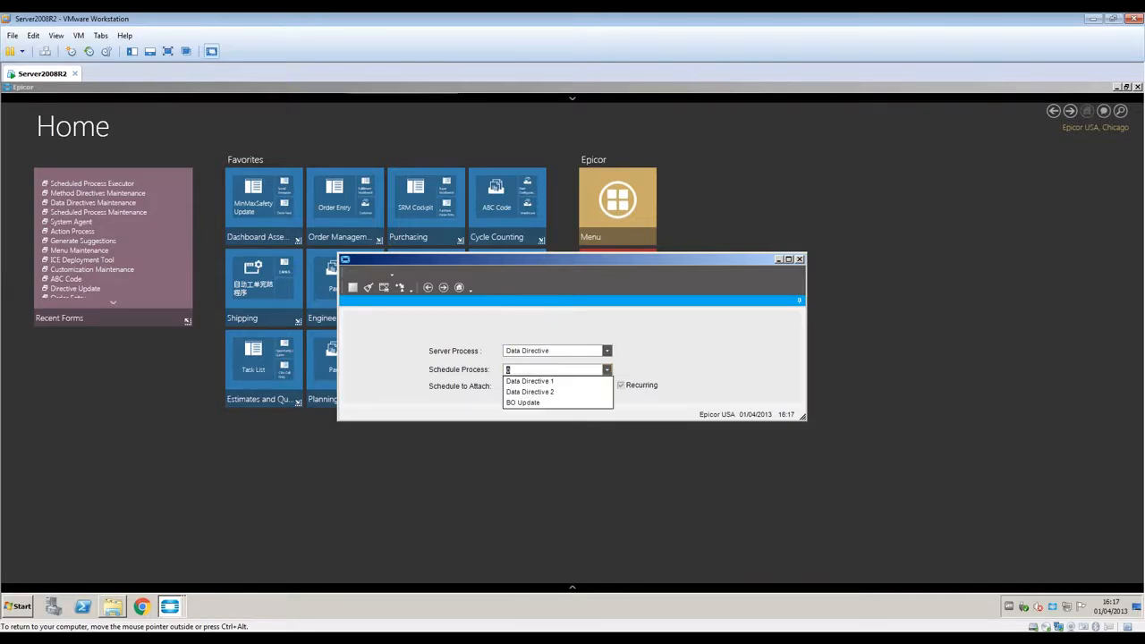
click(535, 381)
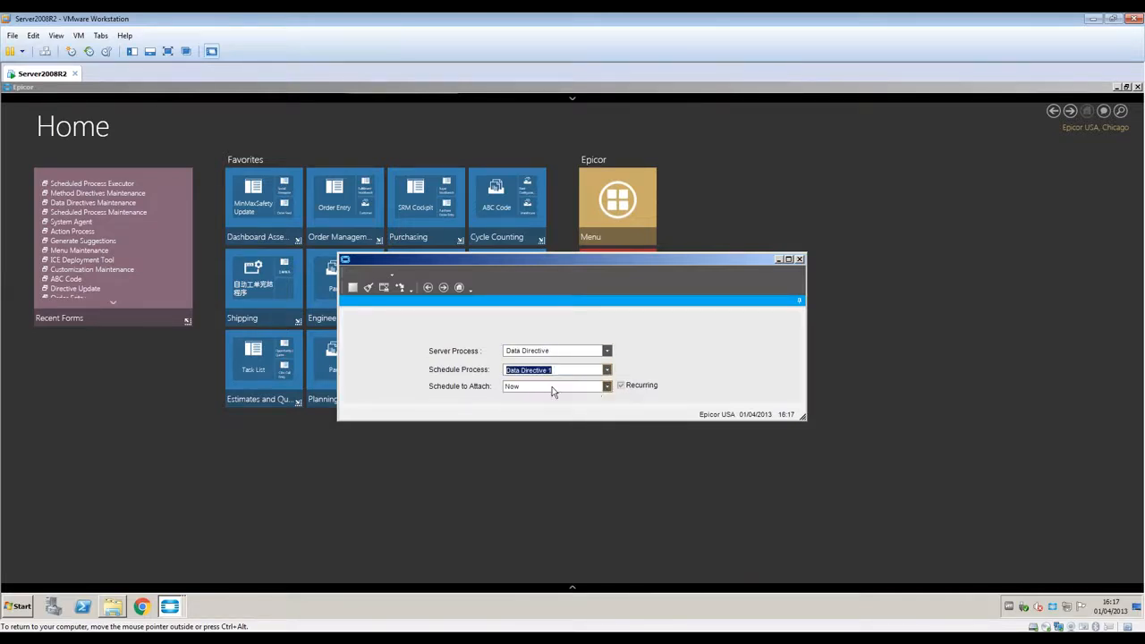
click(606, 385)
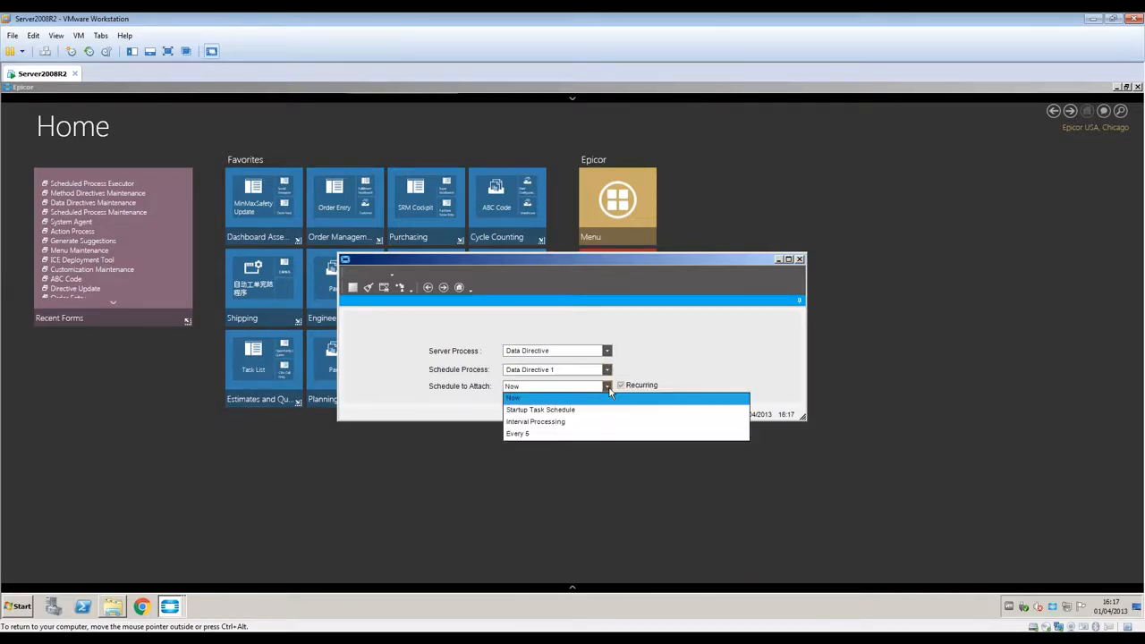
click(519, 434)
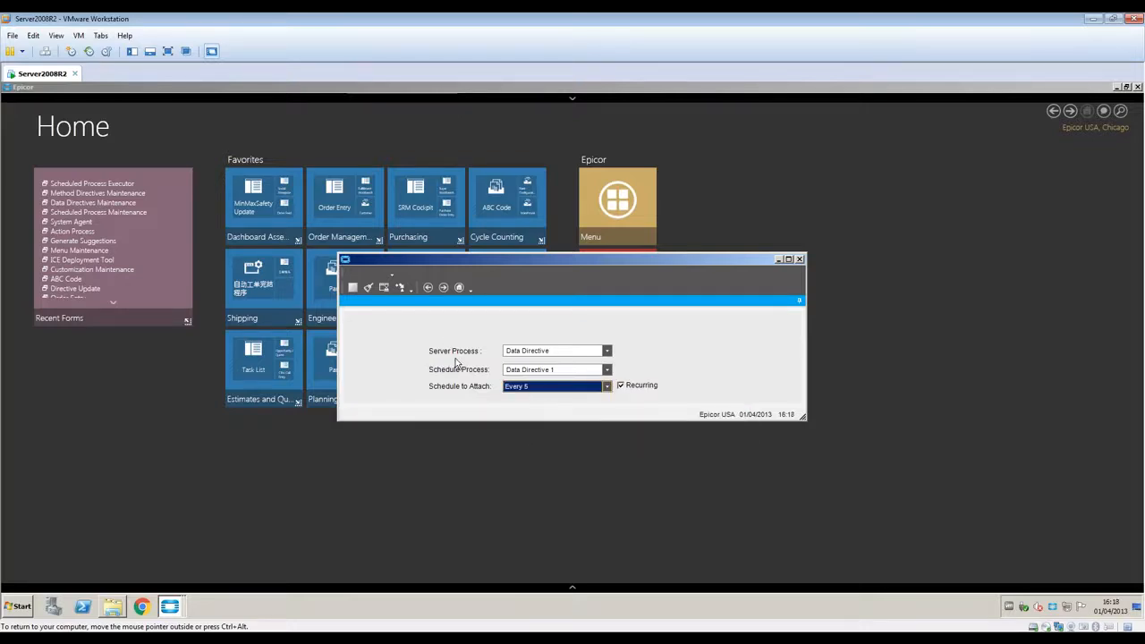
click(400, 287)
Set the schedule process to Data Directive 2 and the schedule to attach to Now
click(608, 370)
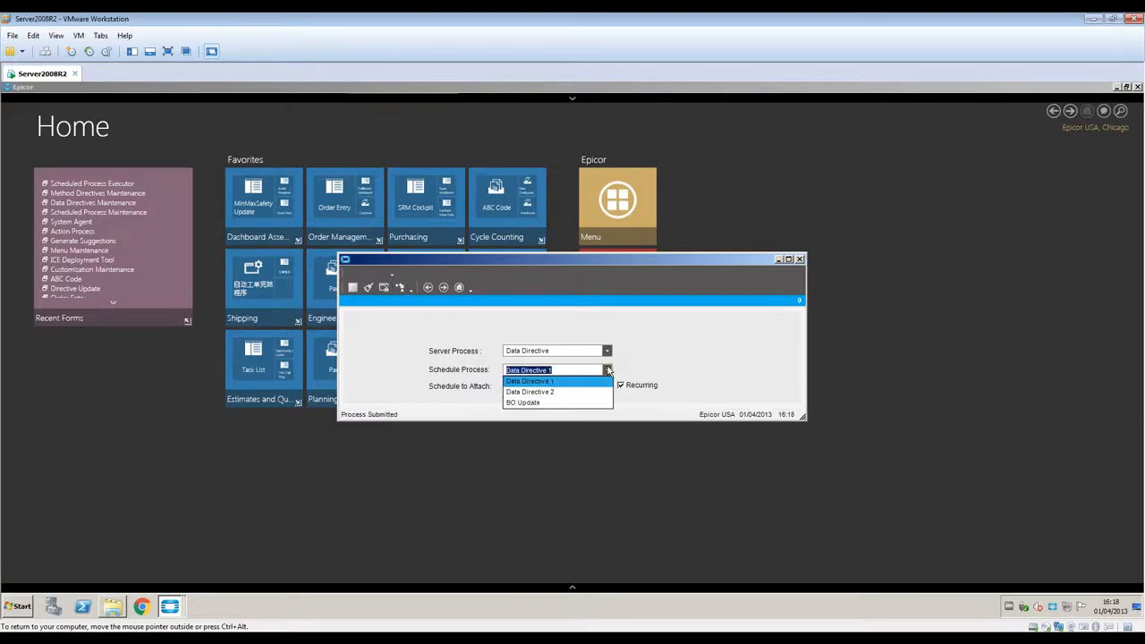
click(557, 400)
click(608, 386)
click(564, 400)
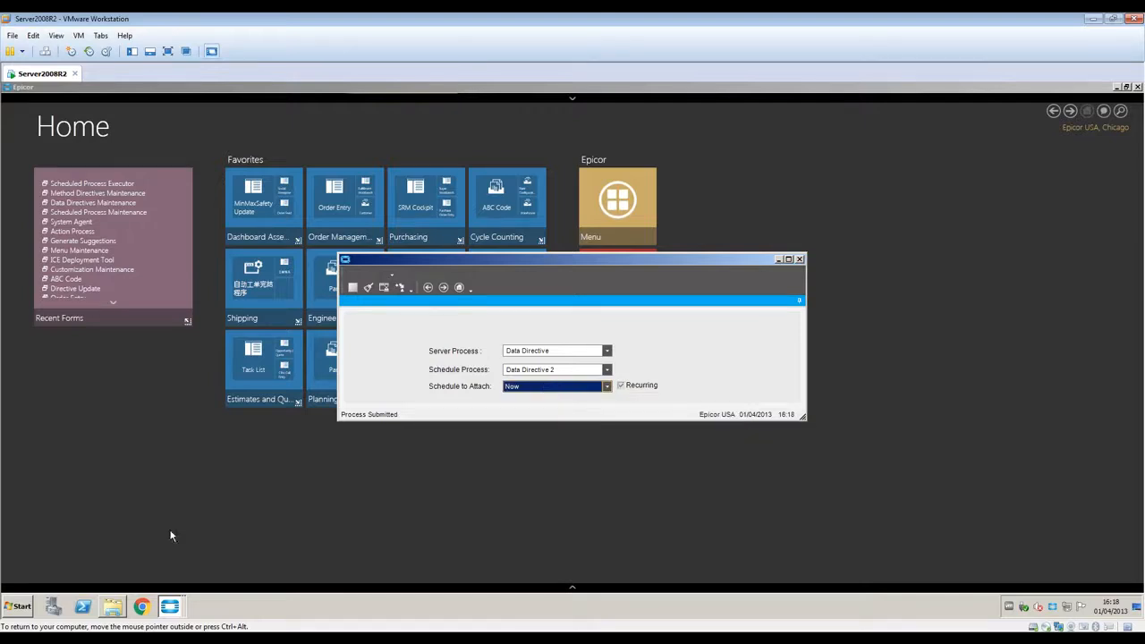
Switch to File Explorer and delete all text files in the \\VMWARE1\Epicor3Data\Processes\epicor\ folder
click(111, 607)
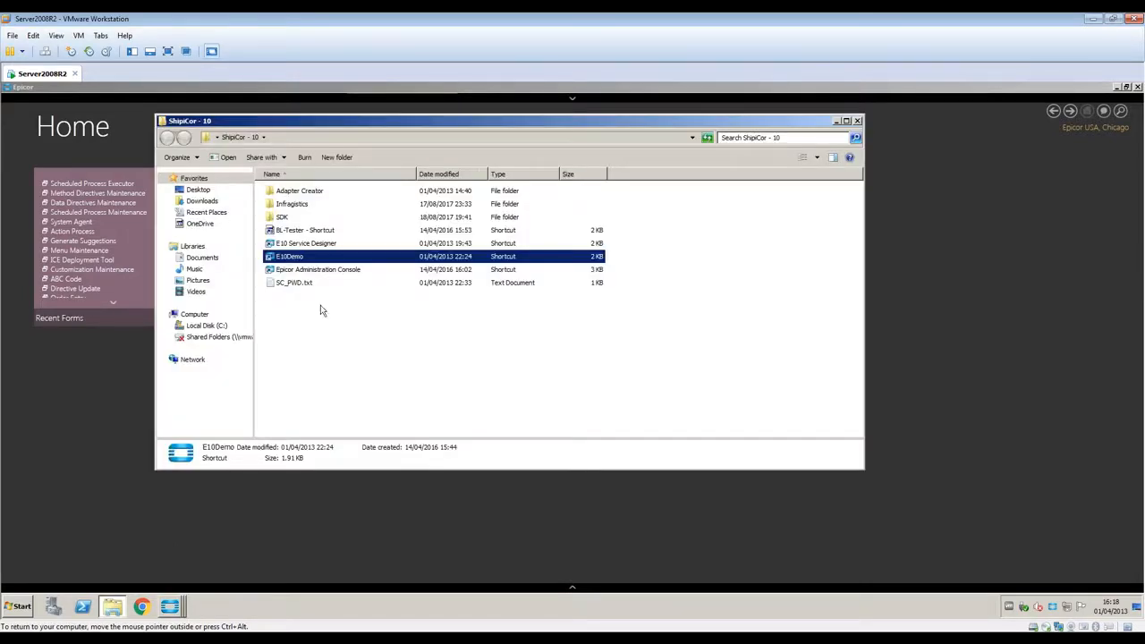
click(693, 137)
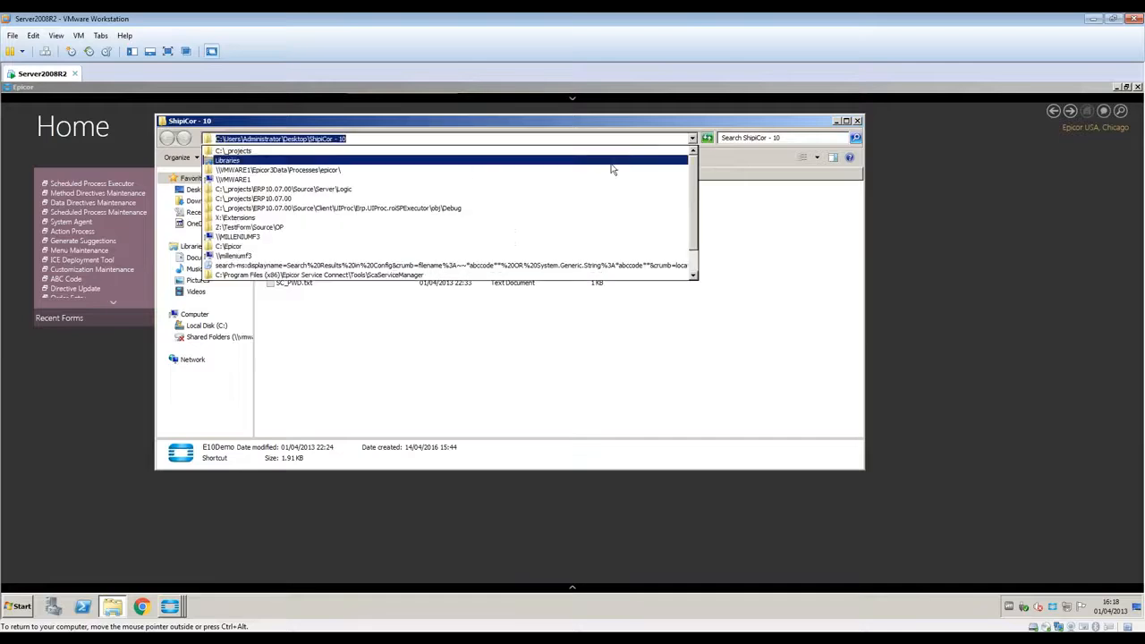
click(305, 172)
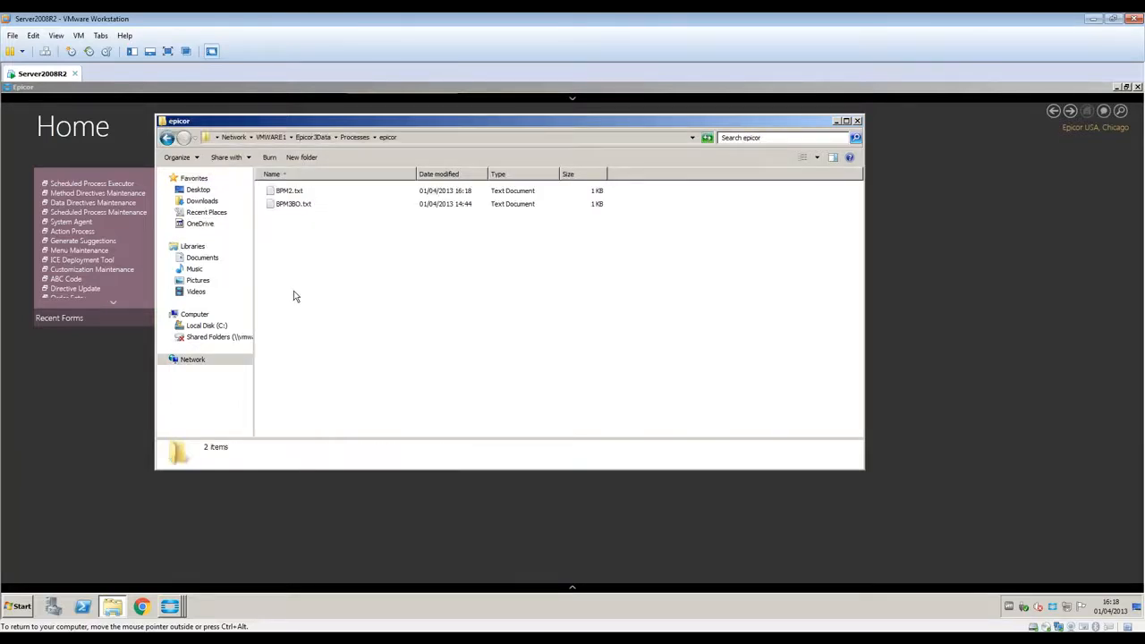
key(ctrl+a)
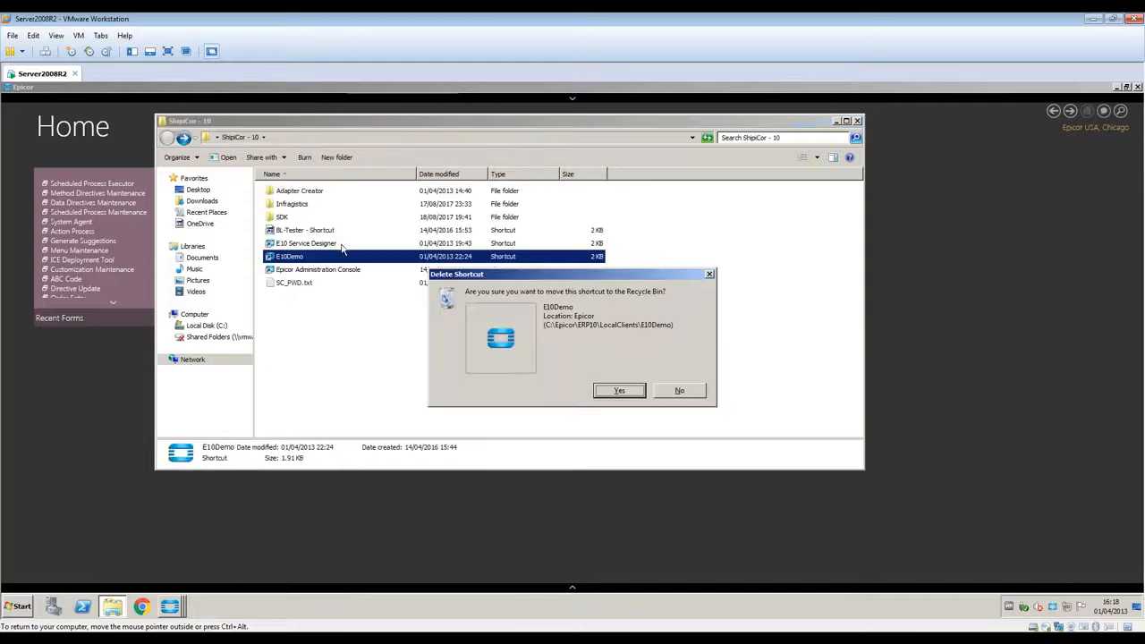
click(681, 391)
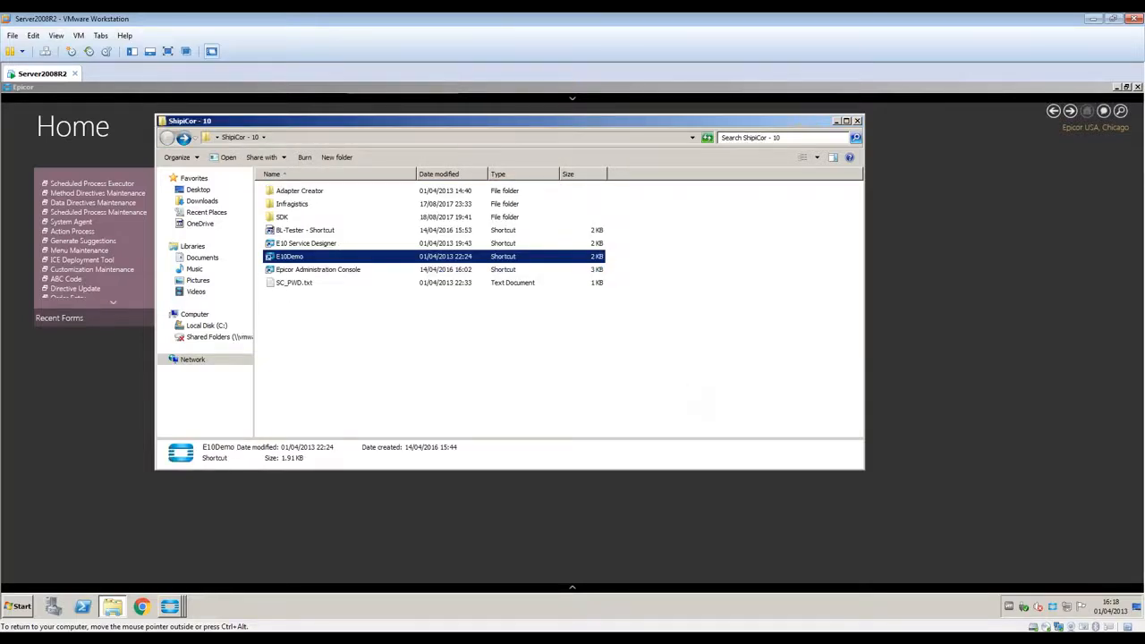
click(692, 137)
click(337, 190)
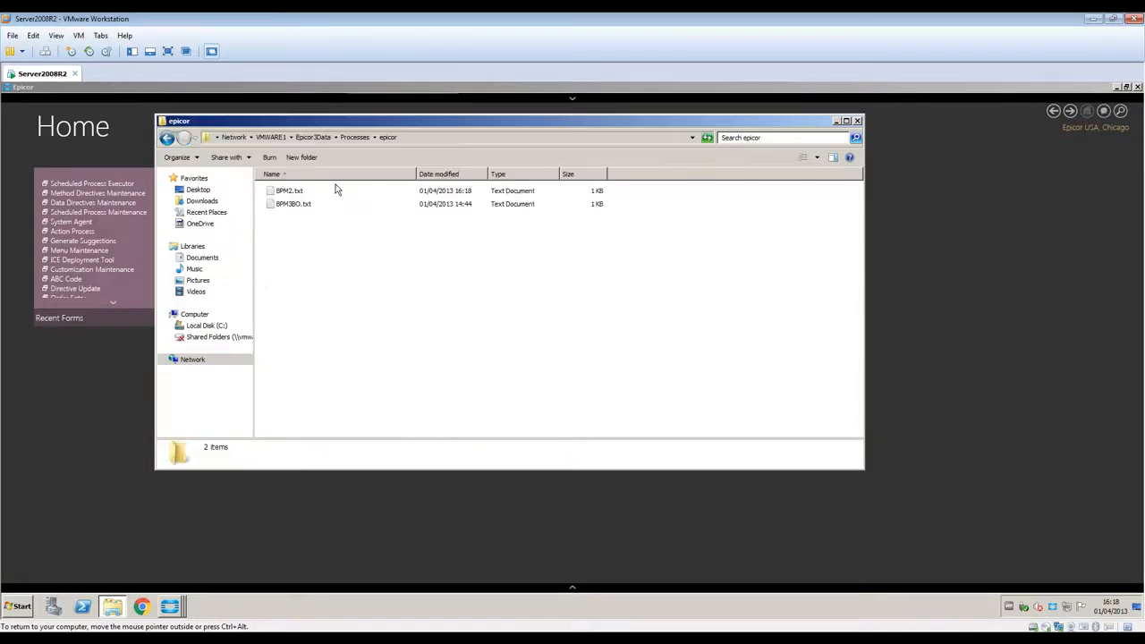
key(ctrl+a)
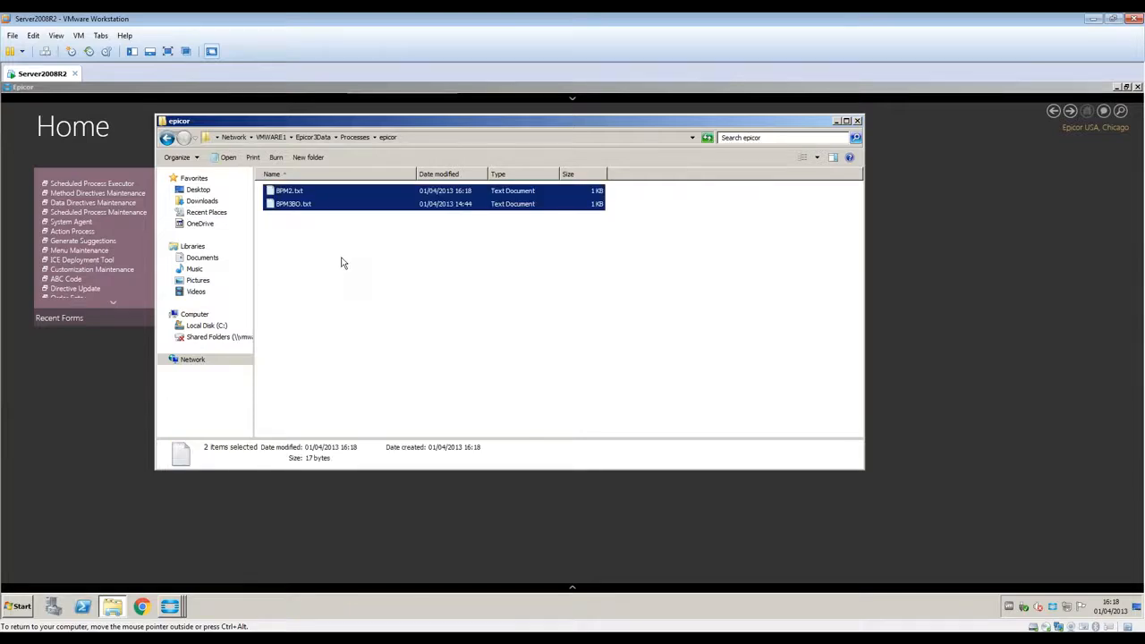
key(Delete)
key(Return)
Submit Data Directive 2 for immediate execution and check the epicor folder for its output file
drag(775, 121, 799, 490)
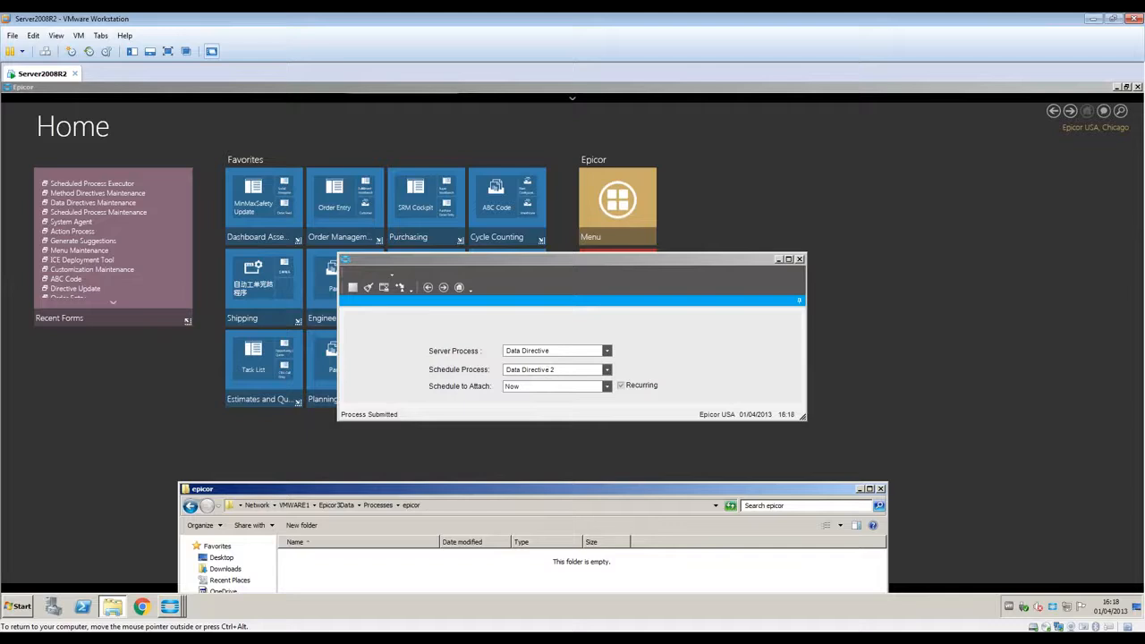
click(400, 287)
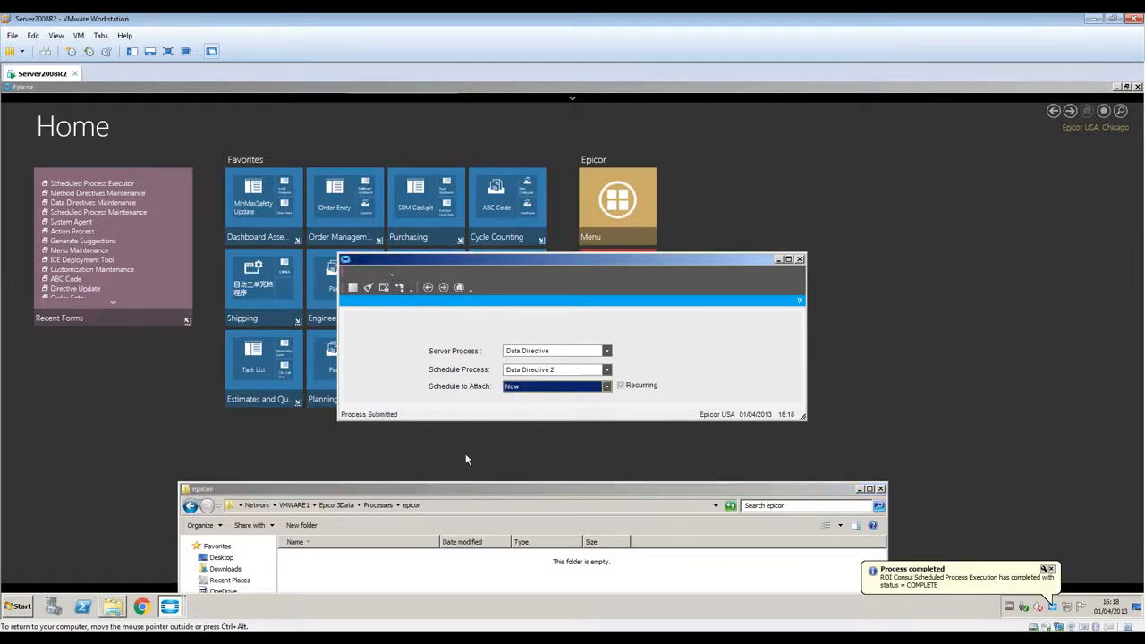
drag(476, 494, 503, 267)
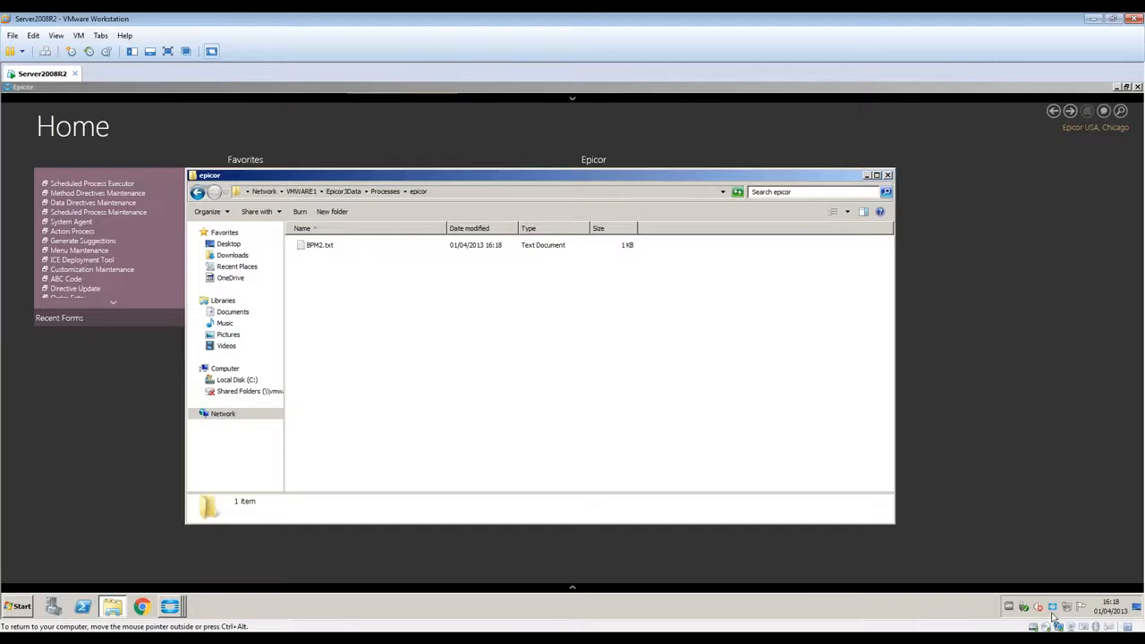
Open the System Monitor to view the history of executed tasks
right_click(1058, 605)
click(1043, 582)
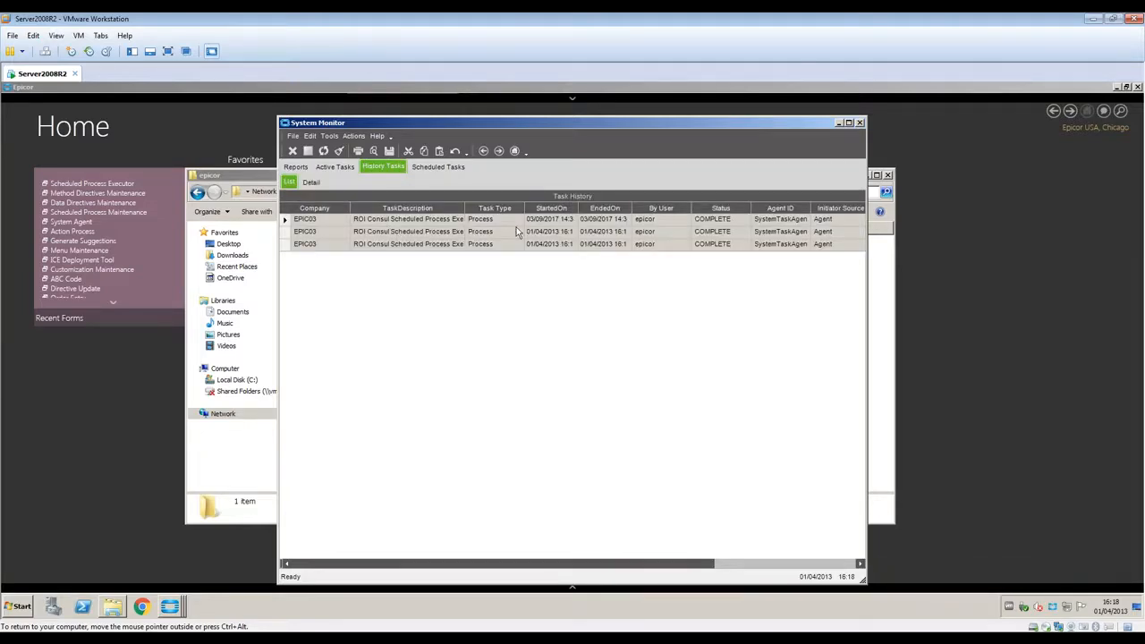
View the scheduled tasks in the System Monitor, including when they were submitted, and put the monitor away
click(433, 168)
click(616, 204)
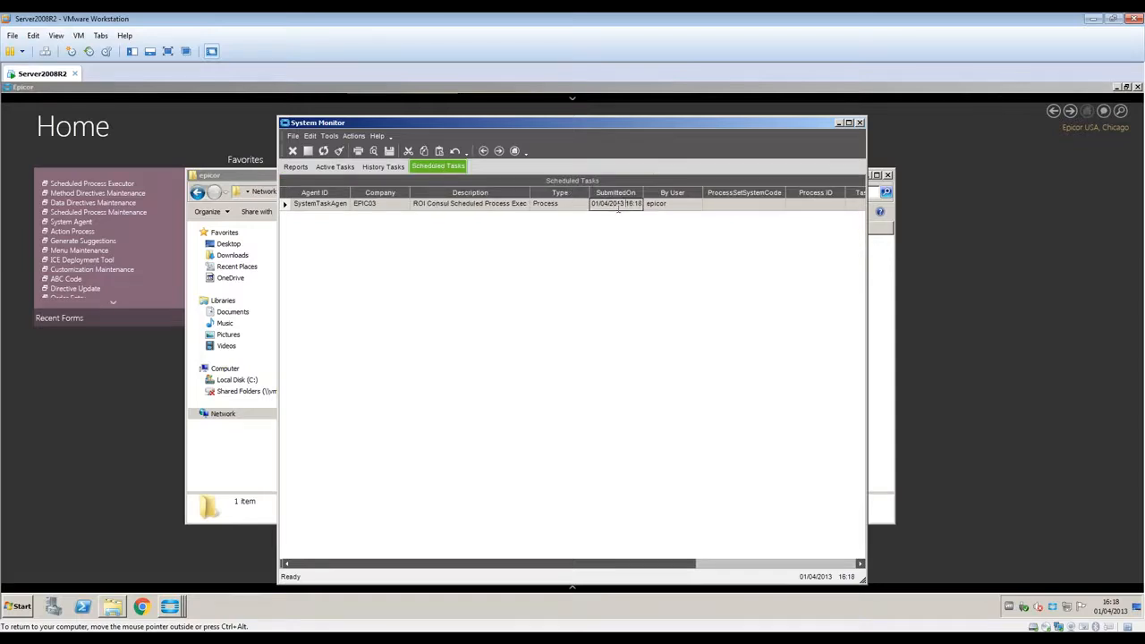
click(839, 123)
Read BPM2.txt in the epicor folder, then close the file and the folder window
double_click(322, 247)
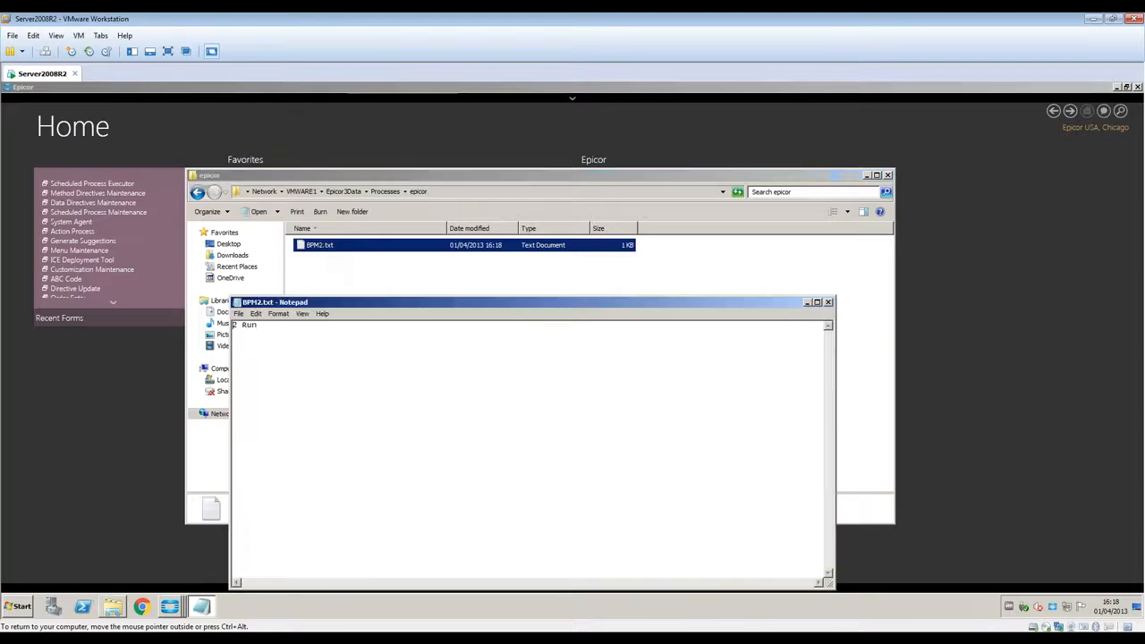
click(827, 302)
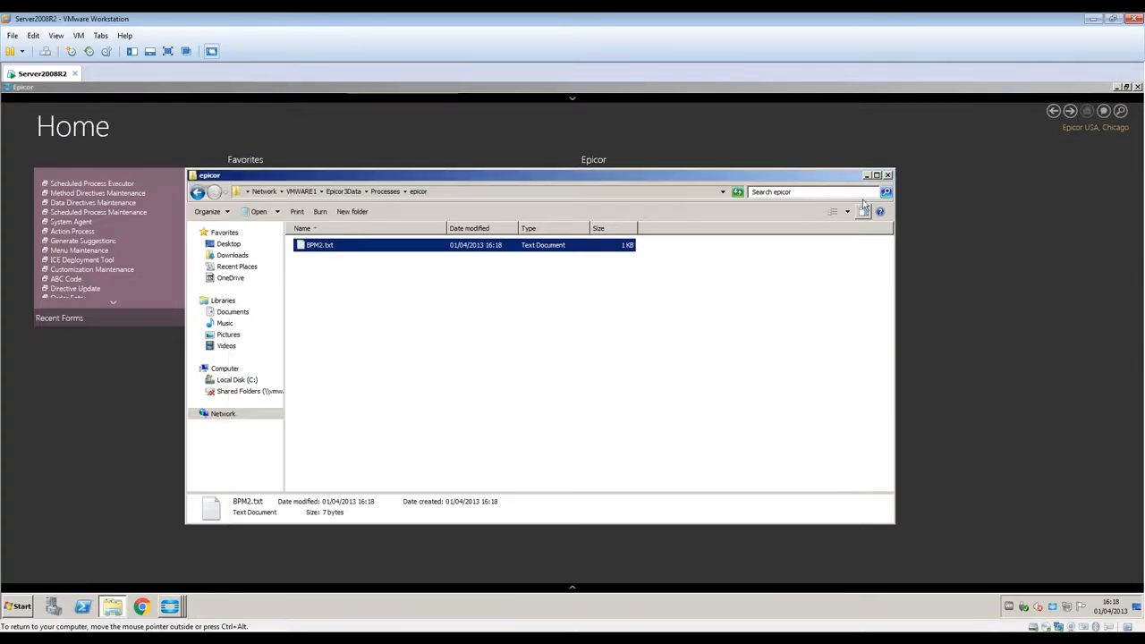
click(888, 174)
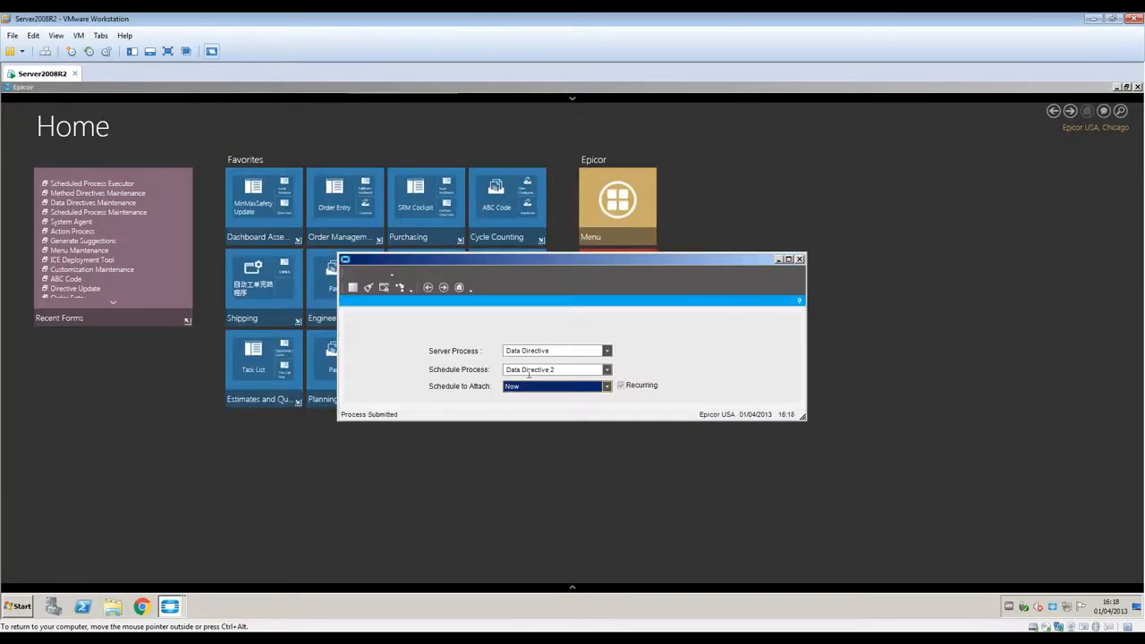
Submit the BO Update schedule process with server process Method Directive on the Every 5 schedule
click(606, 351)
click(573, 373)
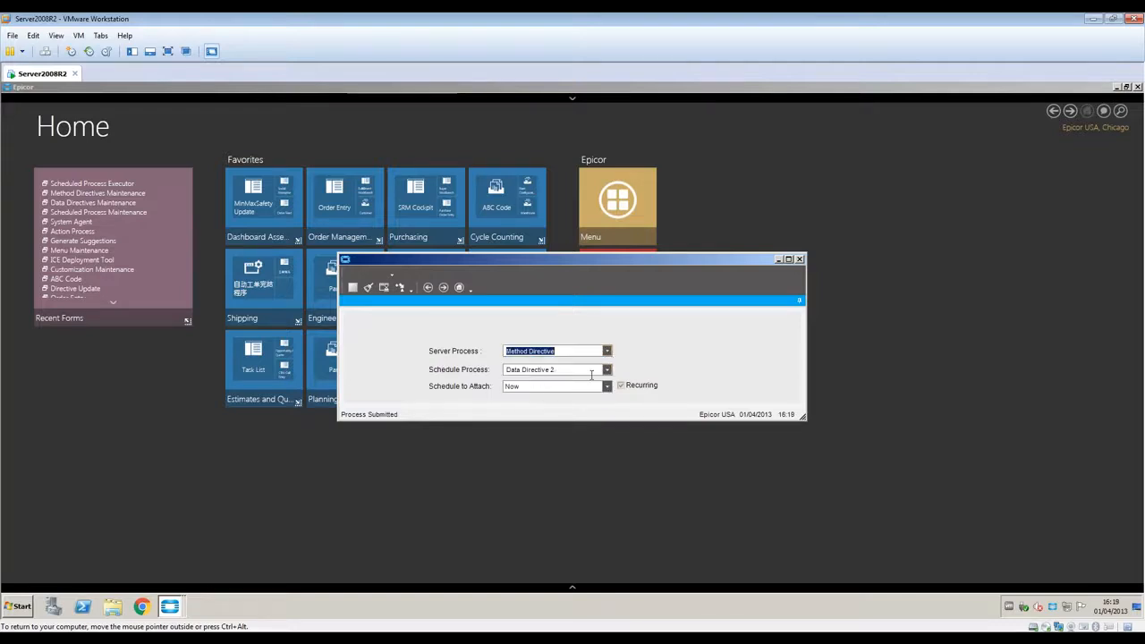
click(608, 370)
click(546, 403)
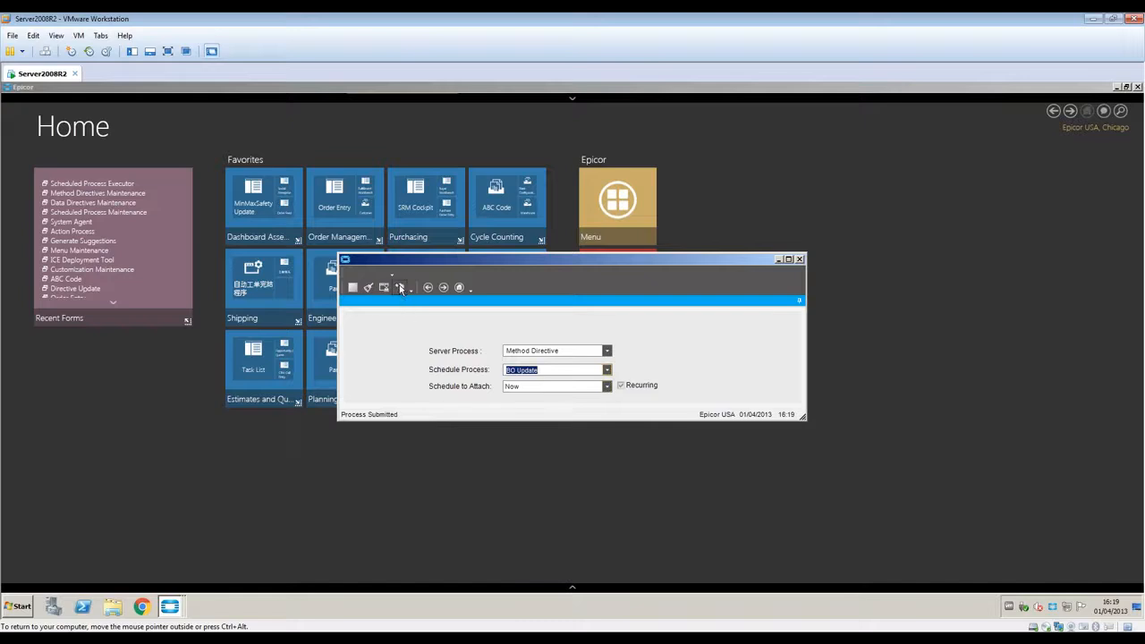
click(608, 386)
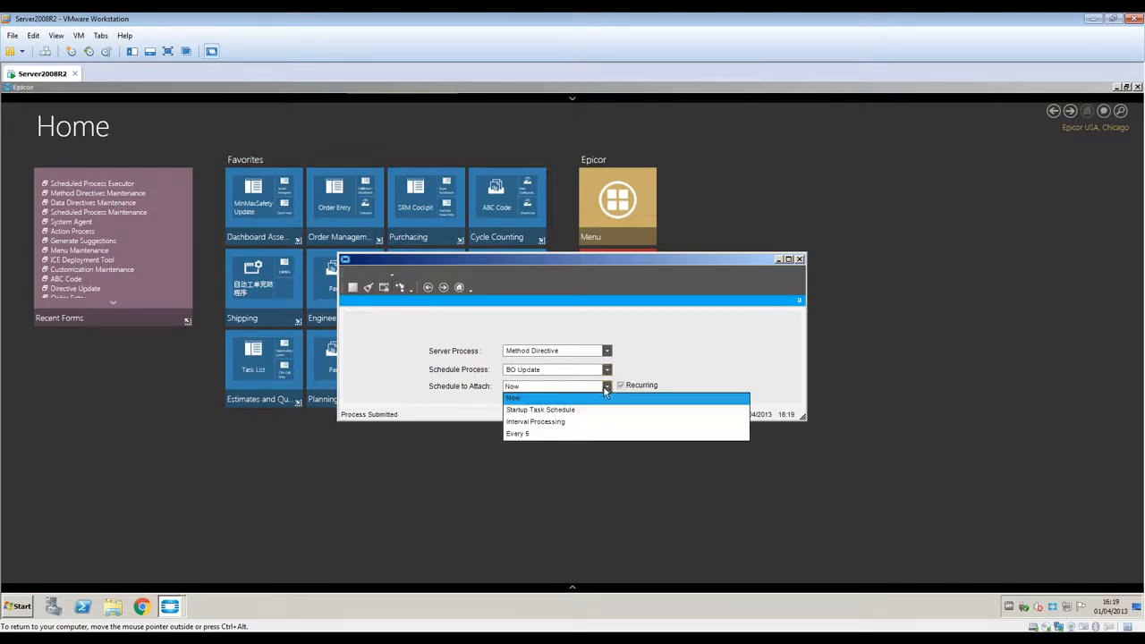
click(519, 434)
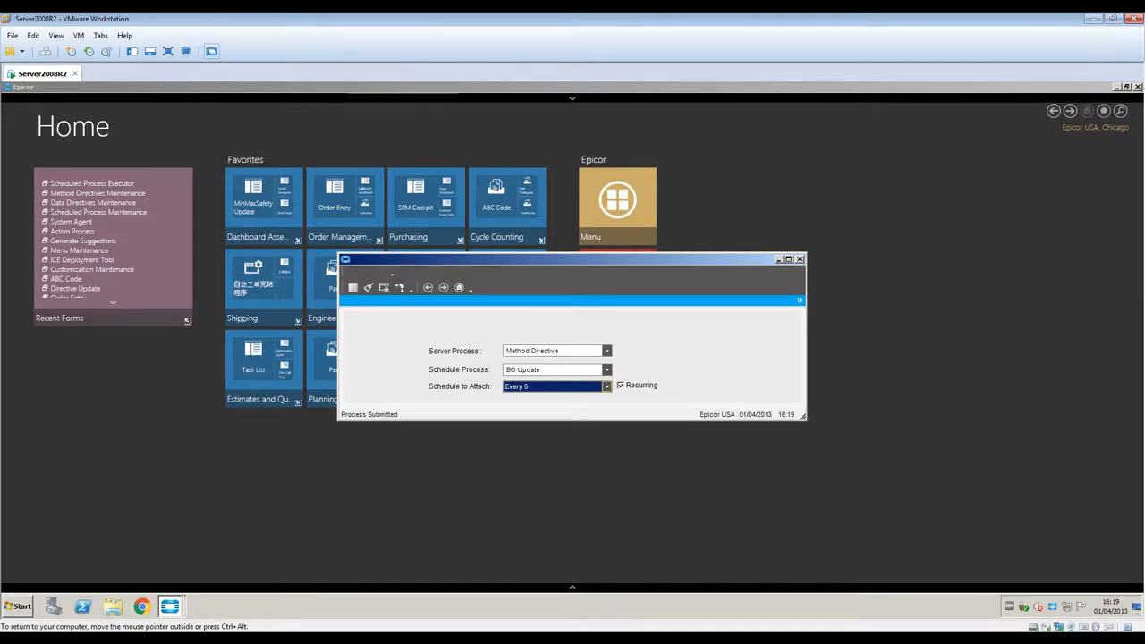
Switch to File Explorer, go to \\VMWARE1\Epicor3Data\Processes\epicor\ and read the output file BPM3BO.txt
click(169, 607)
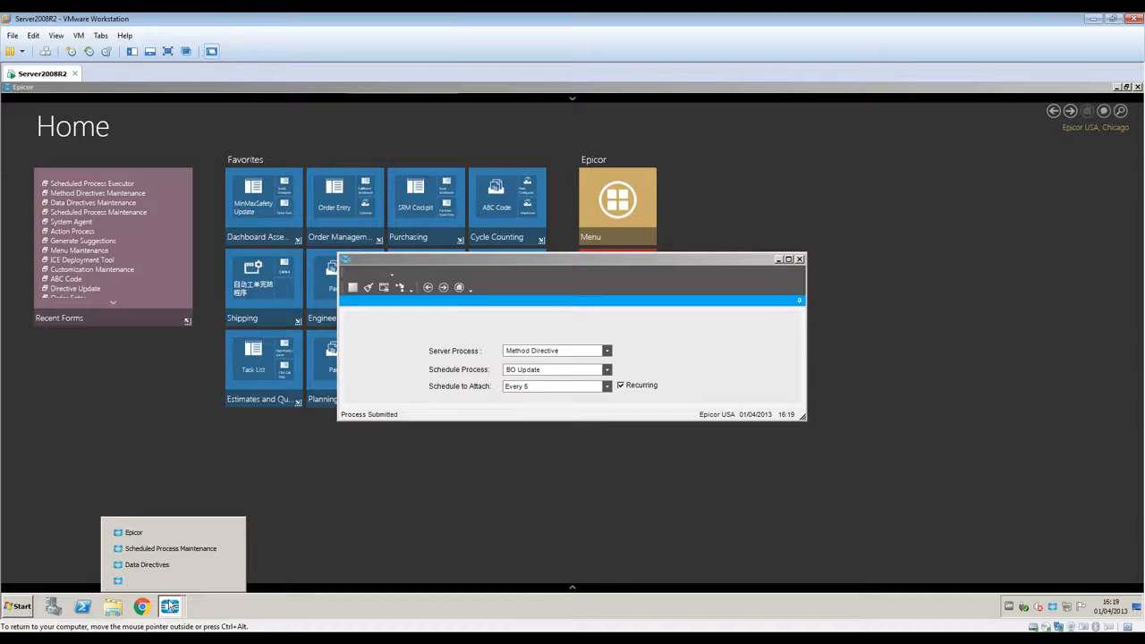
click(112, 607)
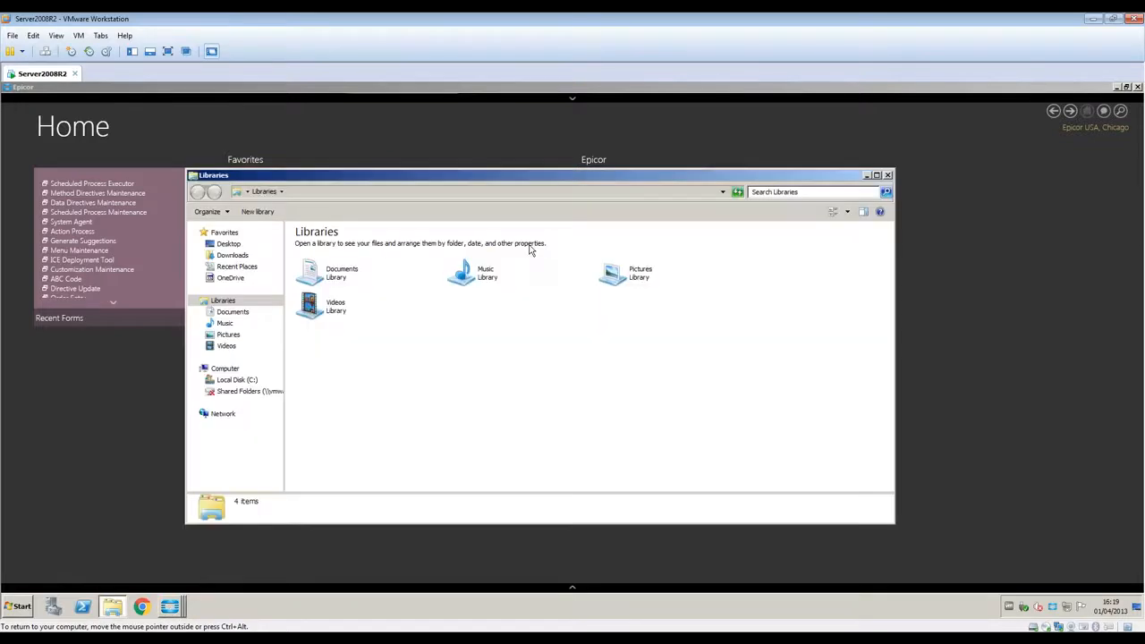
click(723, 192)
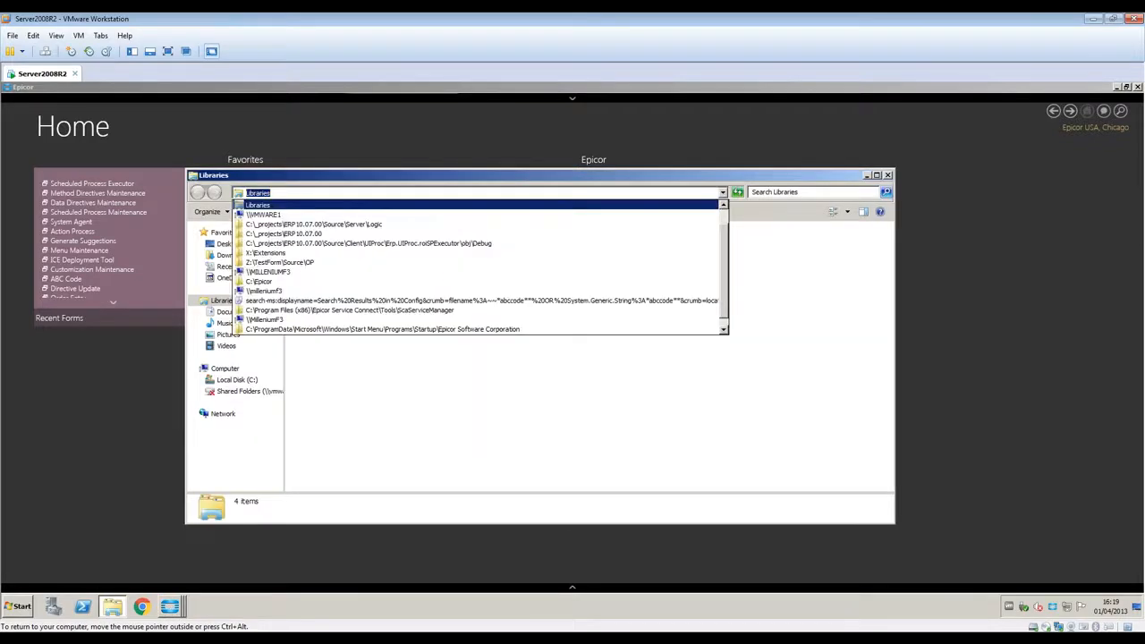
click(317, 225)
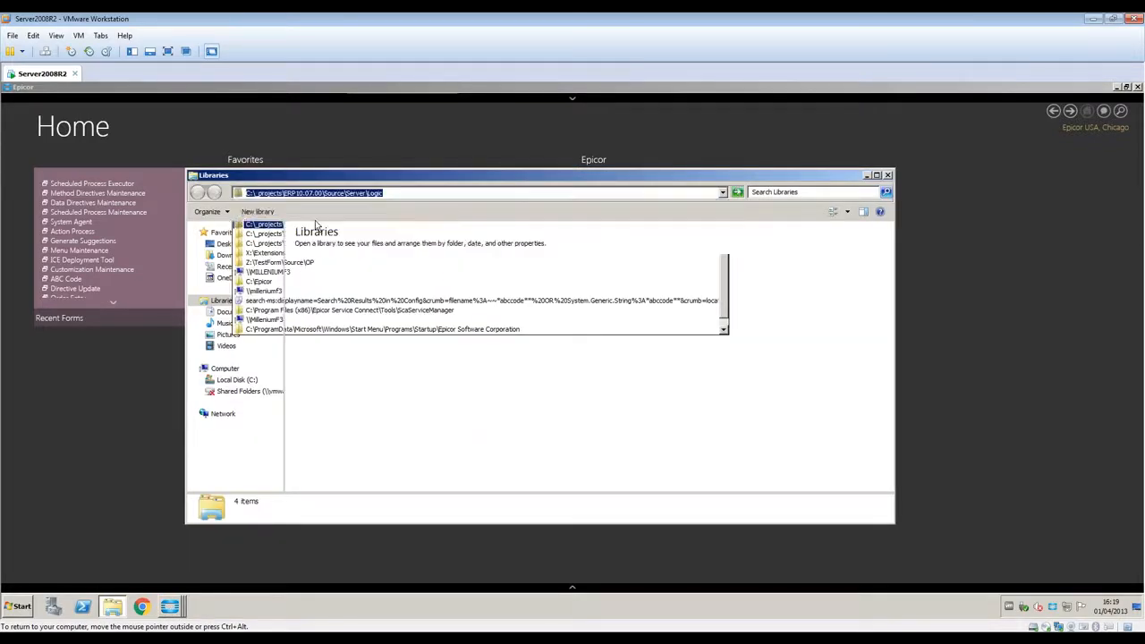
click(724, 192)
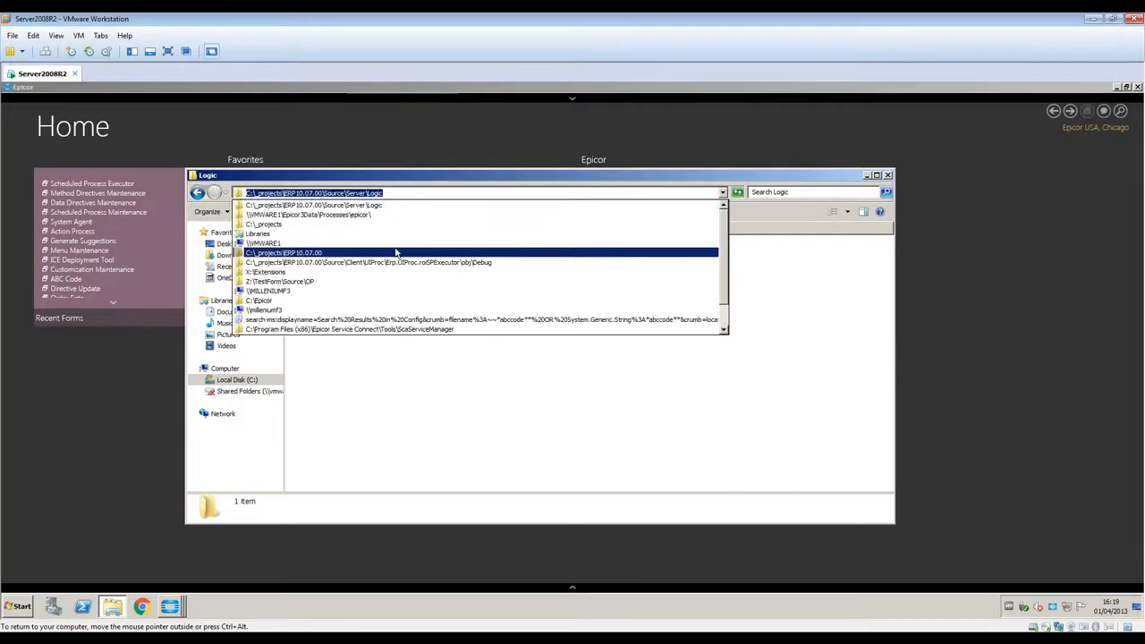
click(345, 215)
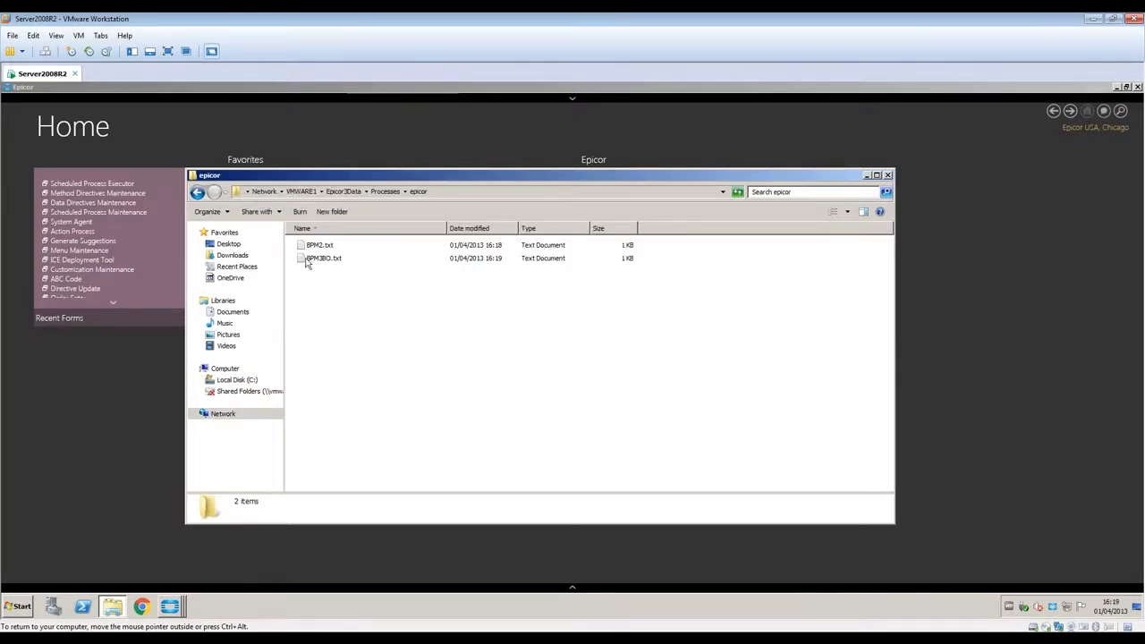
double_click(312, 260)
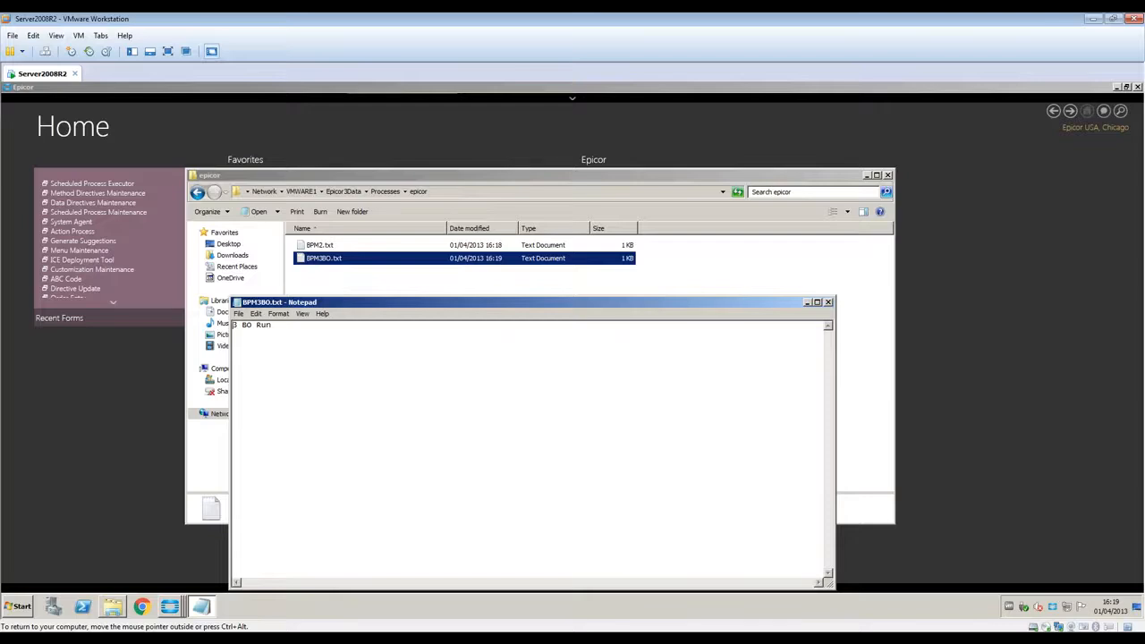
click(828, 301)
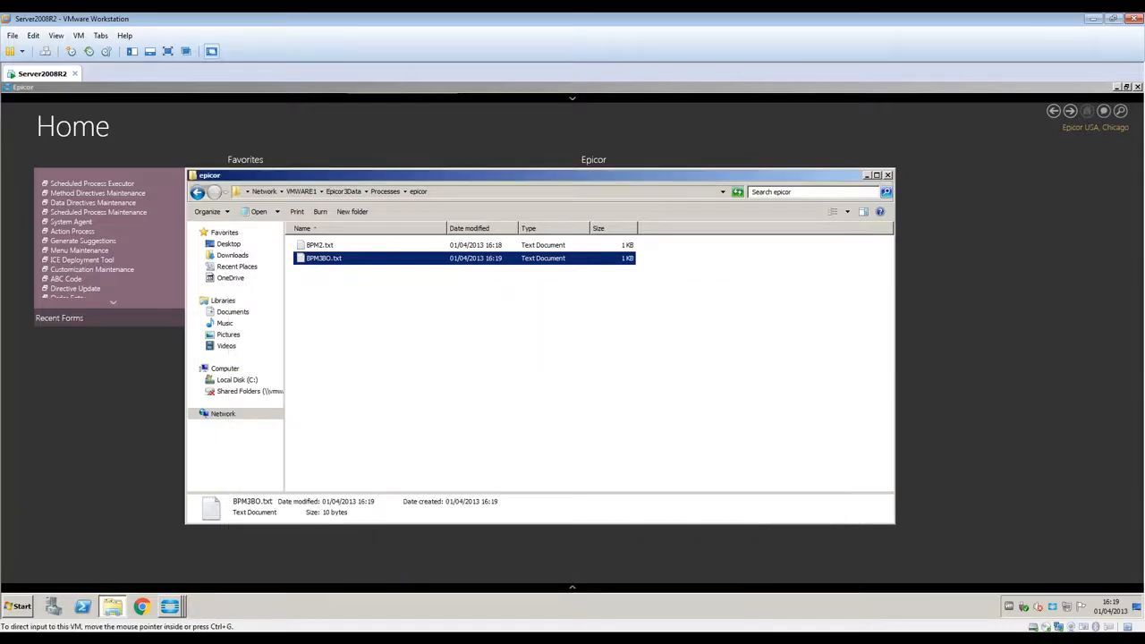
Check the ROI Consul entries among the System Monitor's scheduled tasks, then close the monitor, the epicor folder and the process submission form
double_click(1054, 611)
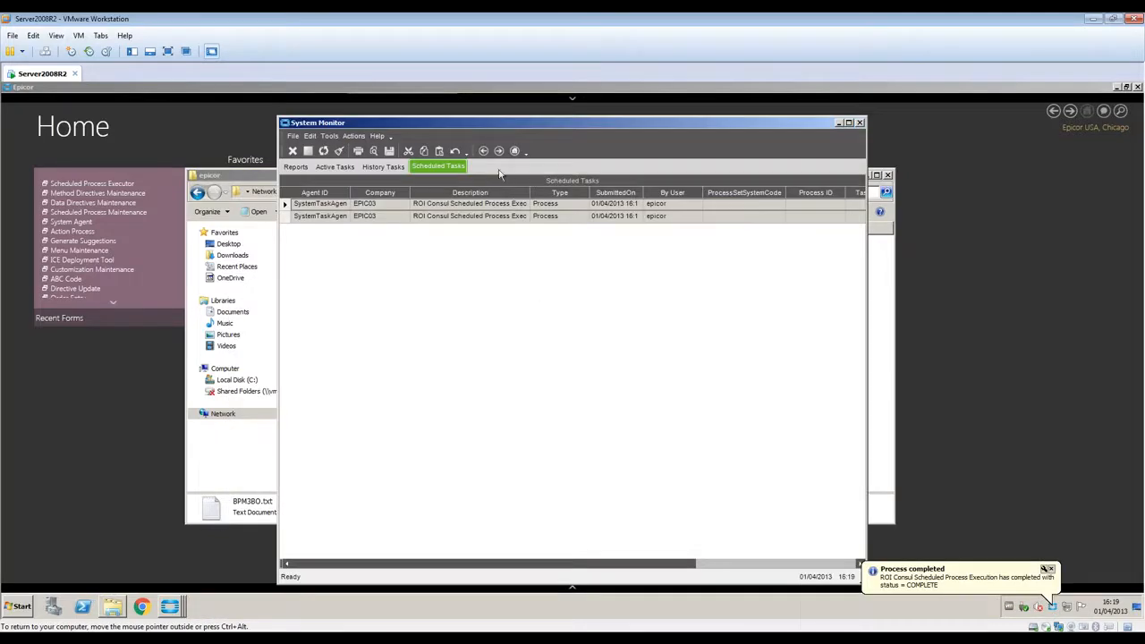
click(458, 217)
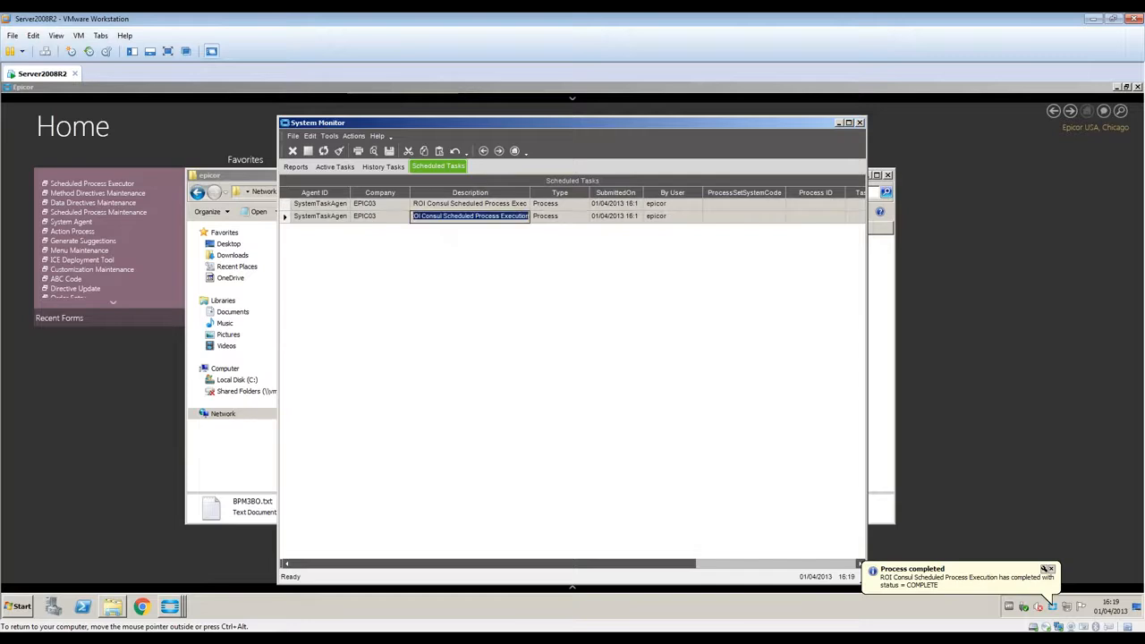
click(465, 204)
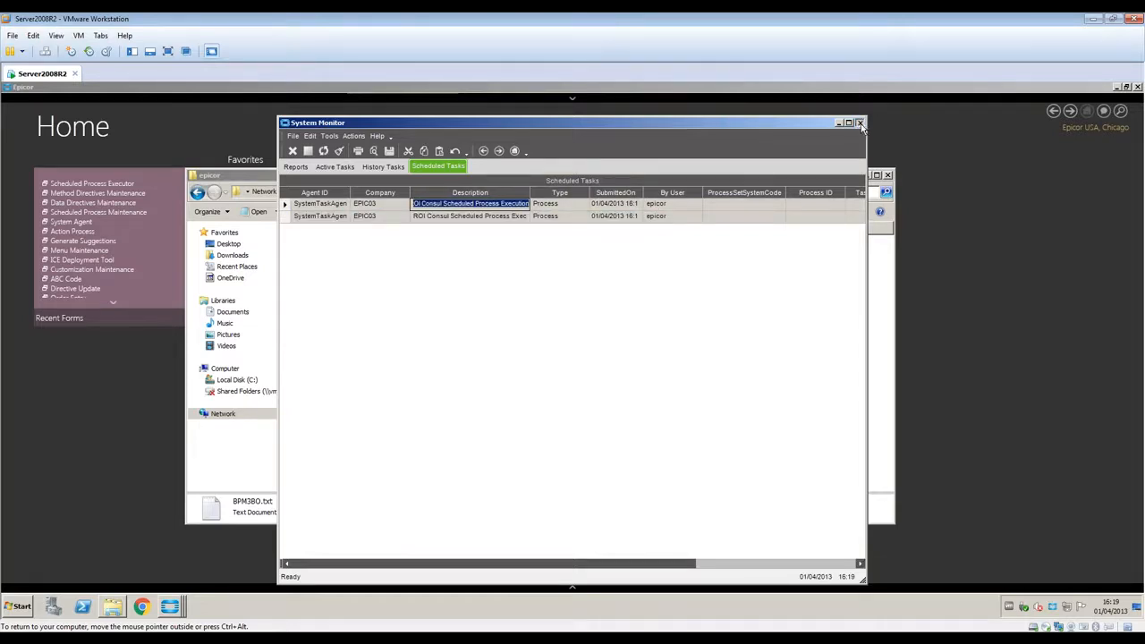
click(860, 123)
click(887, 176)
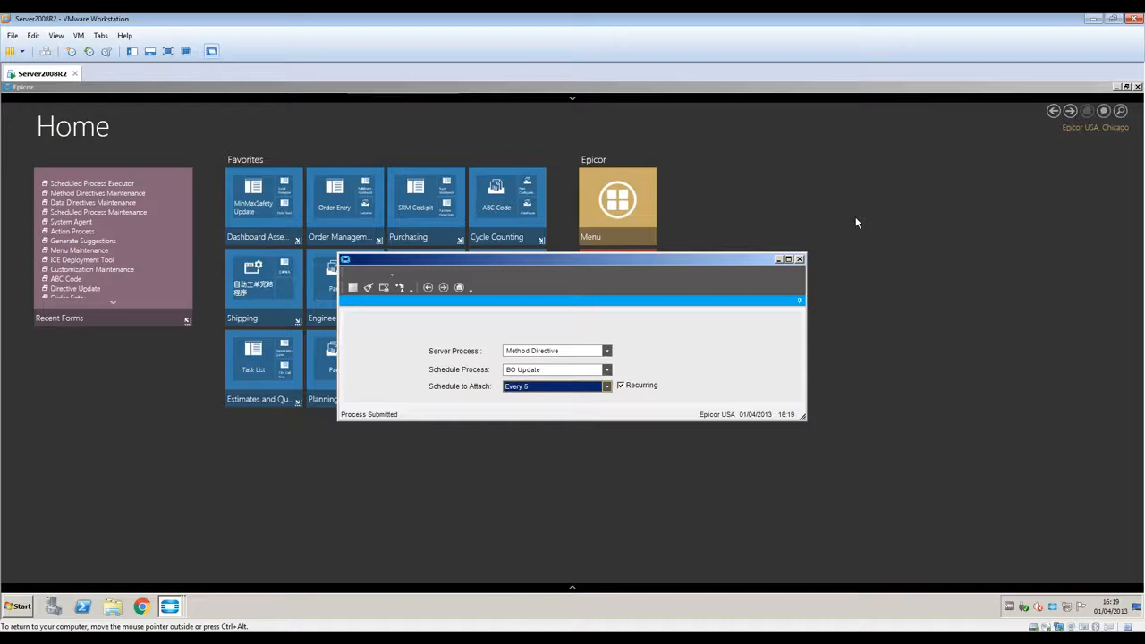
click(800, 259)
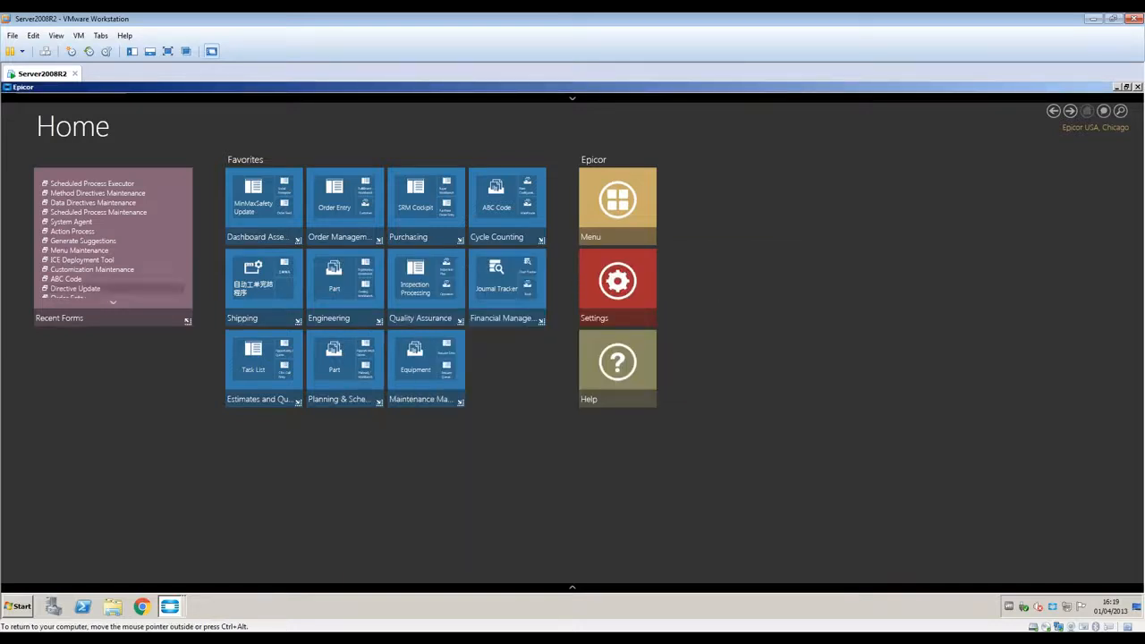
Open the System Agent and expand the tasks under the Every 5 schedule, closing the Auto Job Closing Process form
click(67, 224)
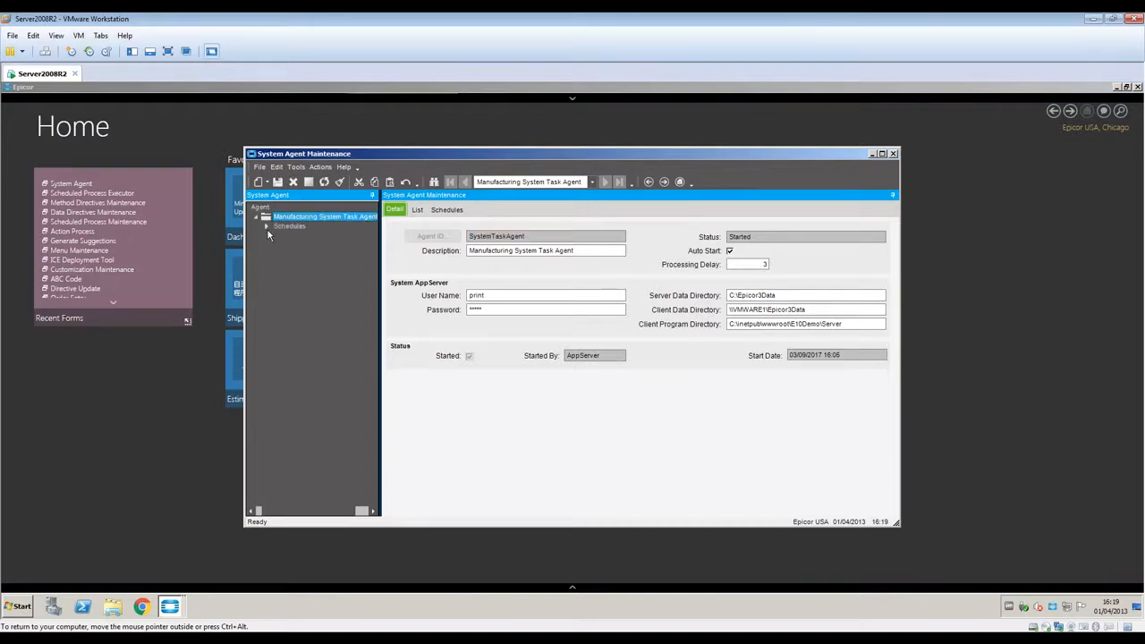
click(268, 229)
click(280, 255)
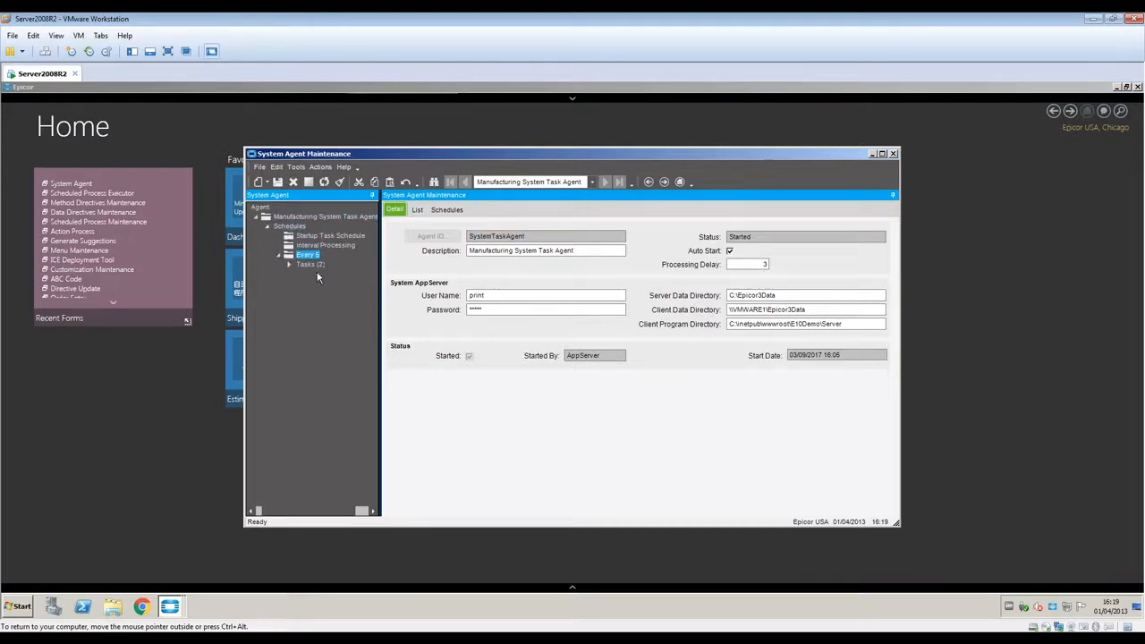
click(290, 264)
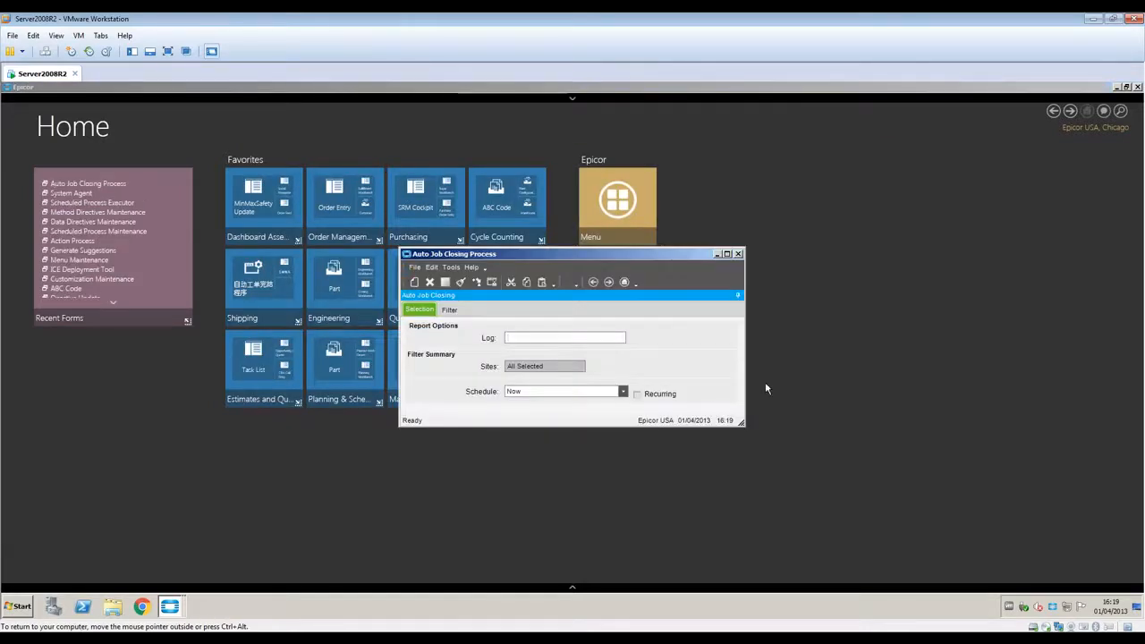
click(738, 254)
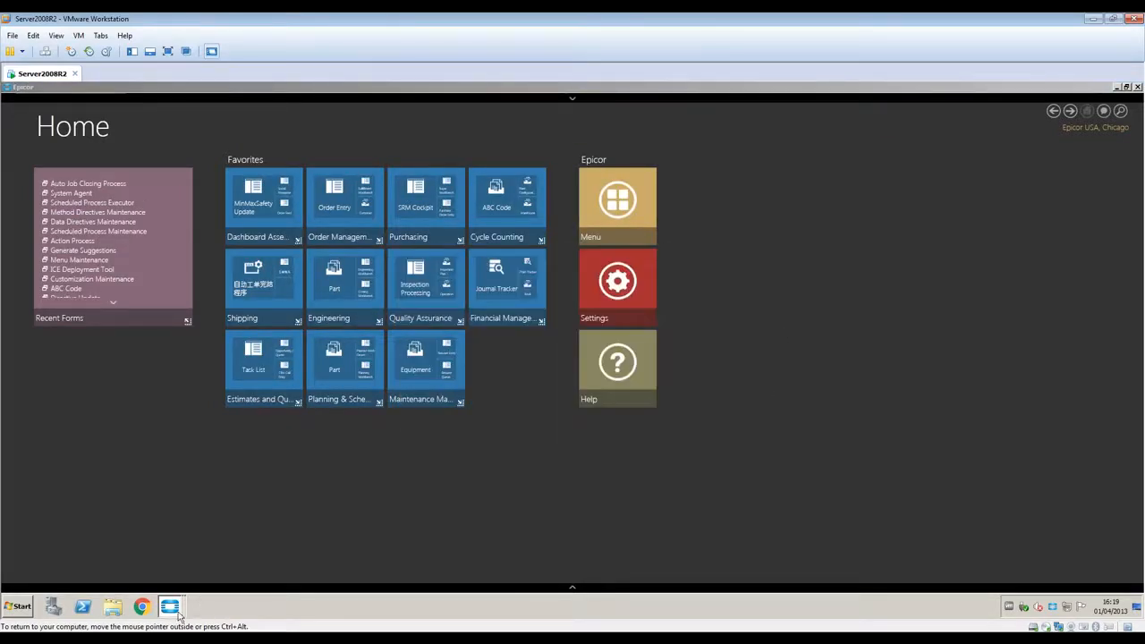
Return to System Agent Maintenance, review the Every 5 schedule's details and its ROI Consul tasks, and close it
mouse_move(172, 608)
click(175, 582)
click(350, 276)
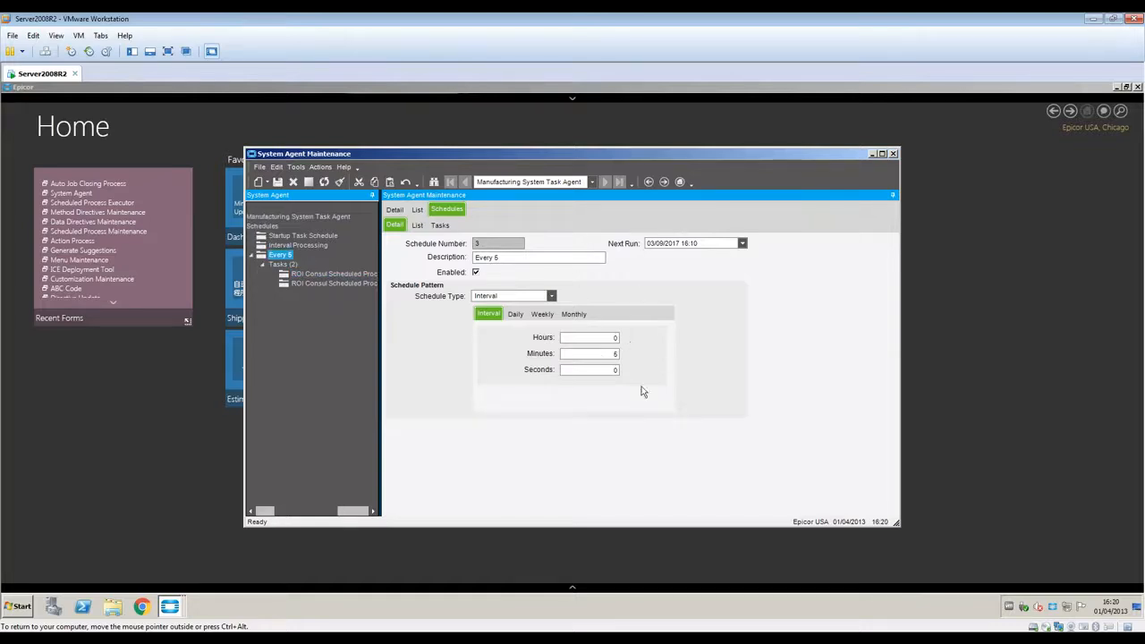
click(335, 283)
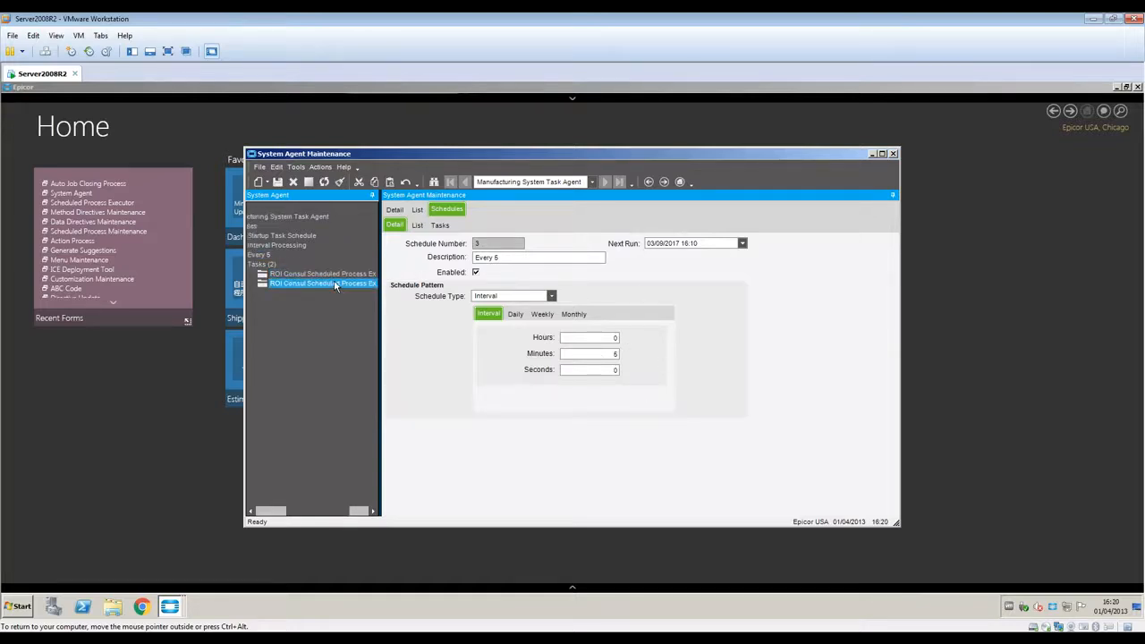
click(893, 153)
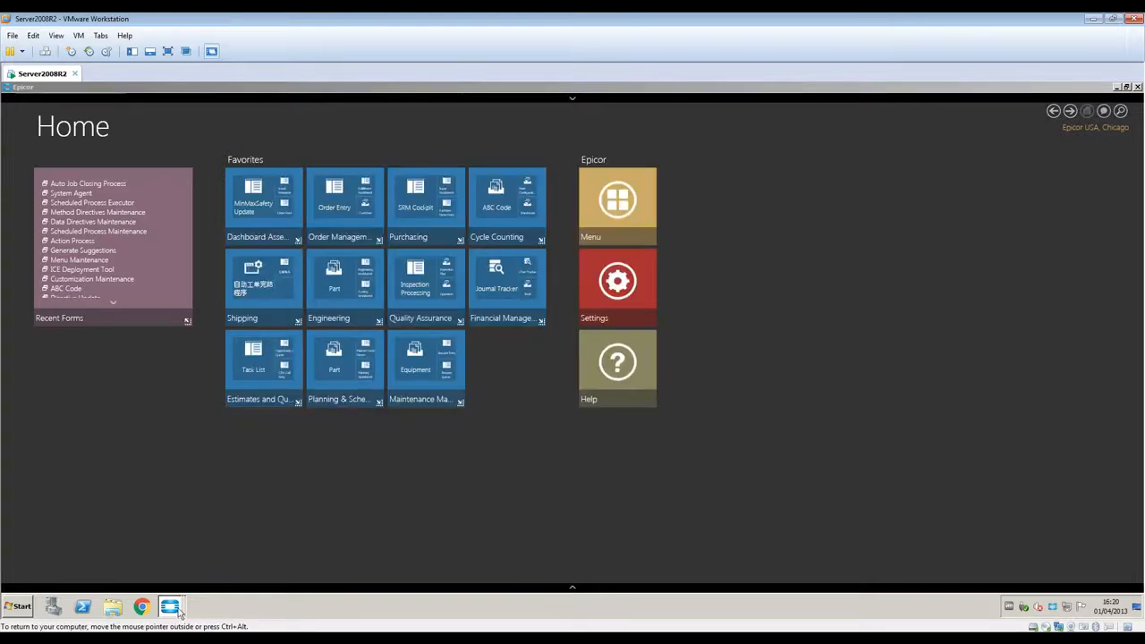
mouse_move(181, 609)
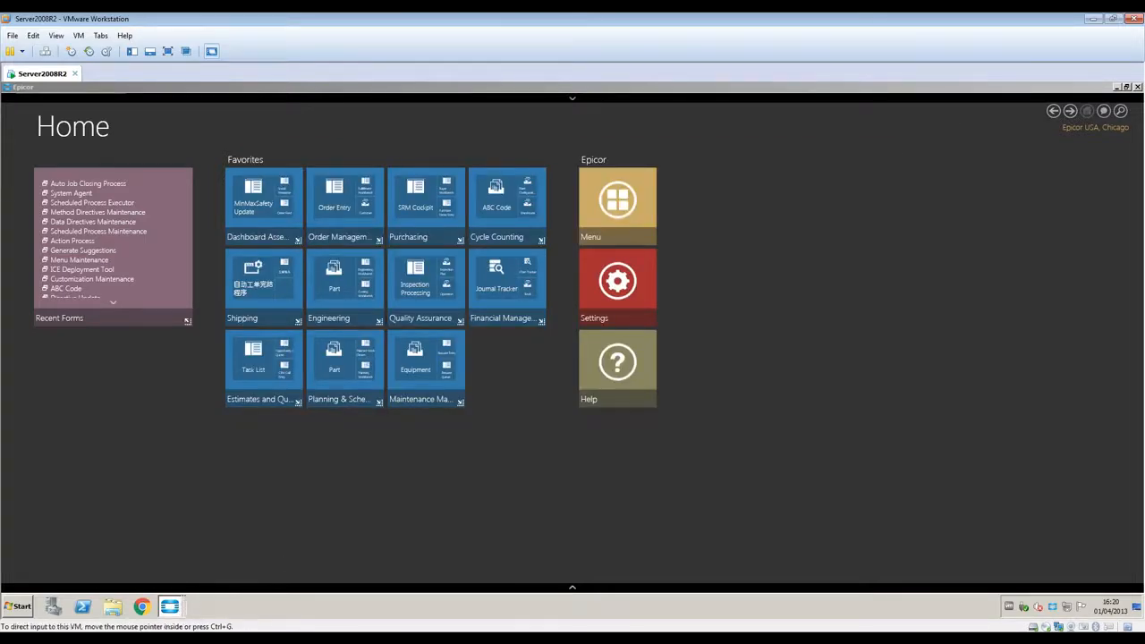